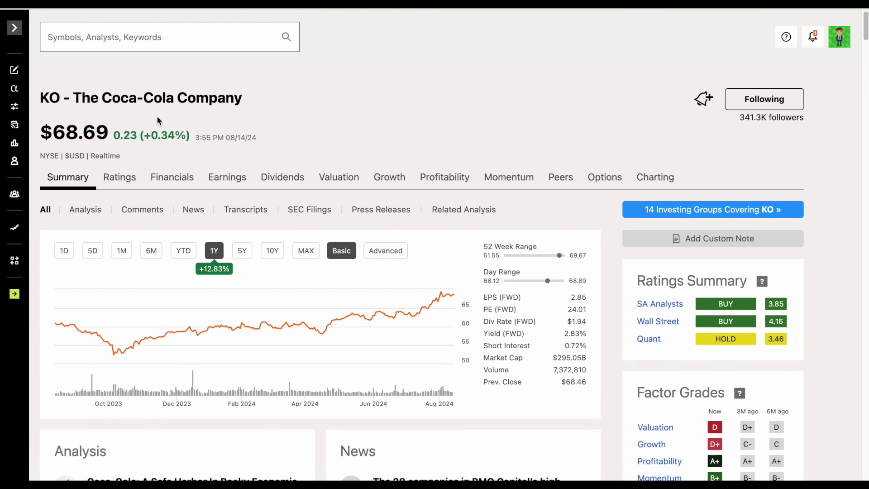
Review The Coca-Cola Company (KO) summary page, highlighting the company name and the current share price.
drag(107, 102, 268, 102)
click(339, 98)
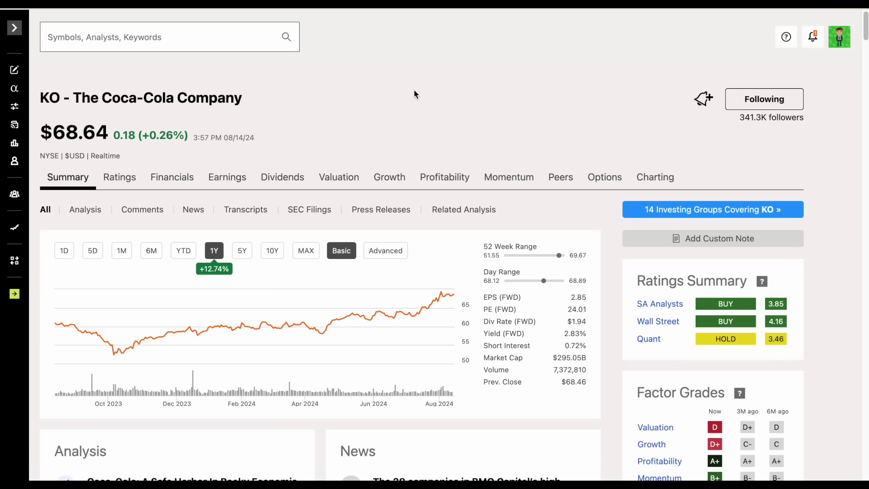
drag(41, 134, 109, 134)
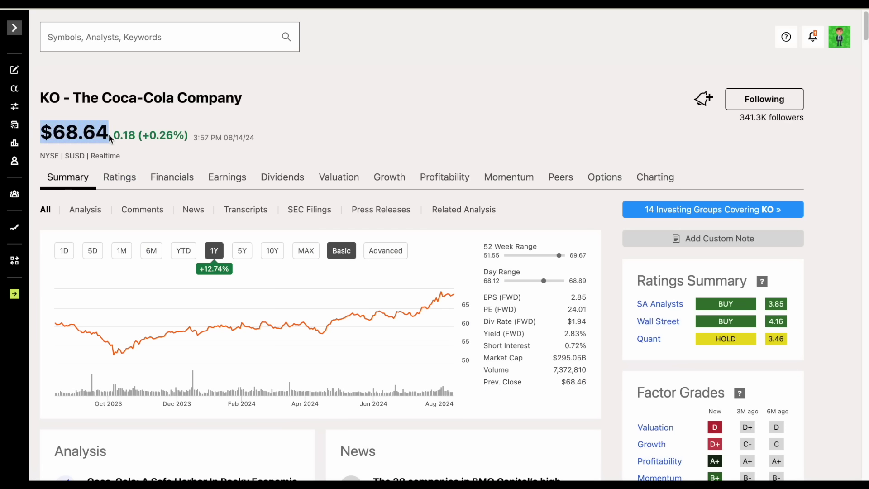
click(229, 227)
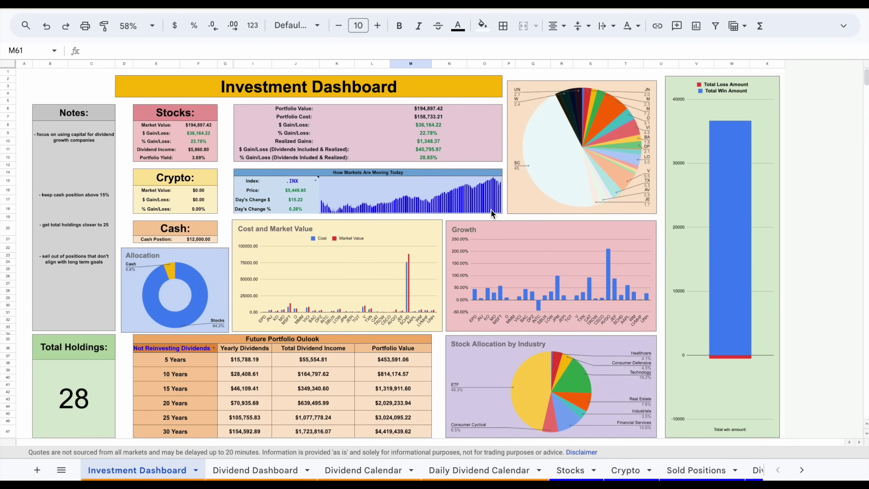
Temporarily enlarge the Growth chart on the Investment Dashboard to read the KO bar, and undo the resize.
click(485, 230)
drag(446, 221, 282, 132)
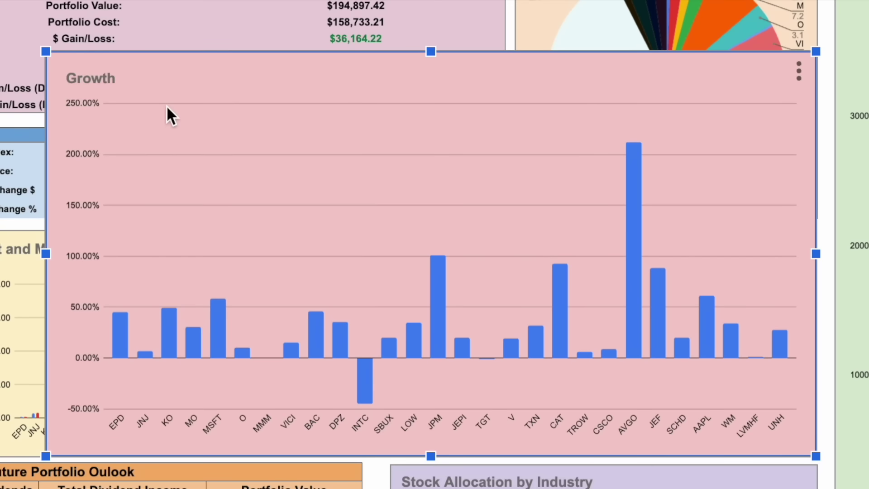
mouse_move(168, 320)
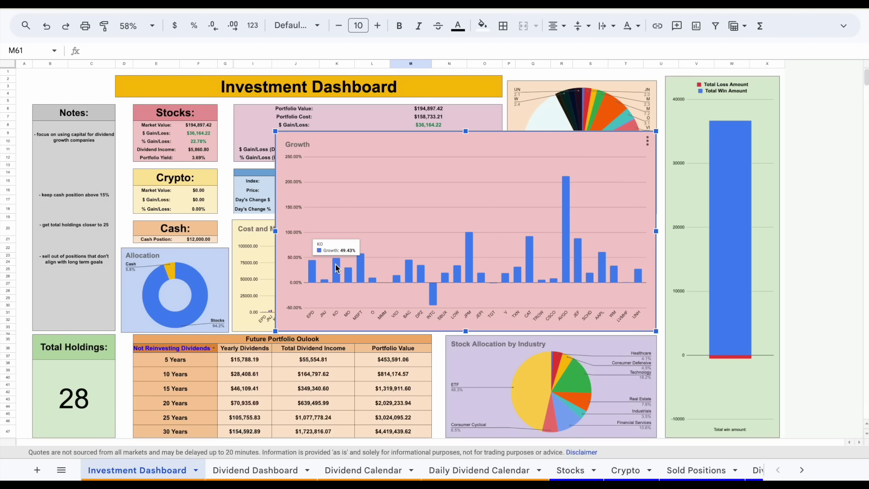
key(ctrl+z)
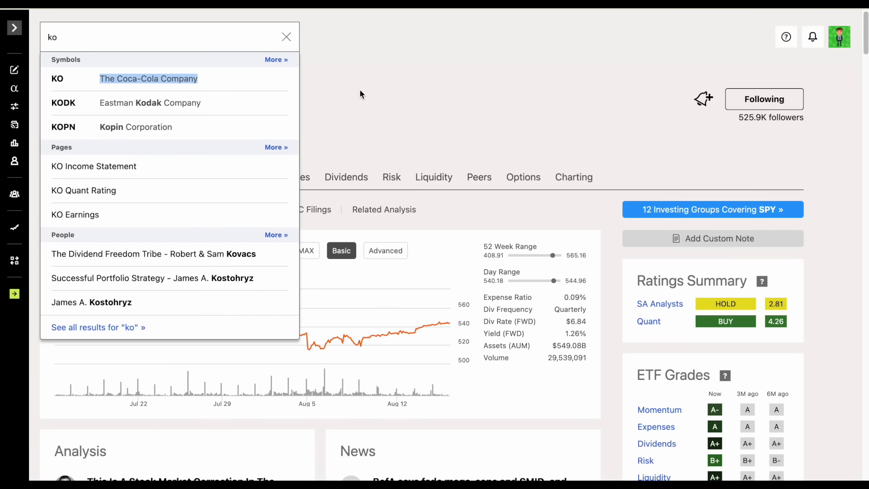
Enter =TICKERDATALIVE("MSFT","Dividend") in cell B36 under the Microsoft Dividend label.
click(360, 90)
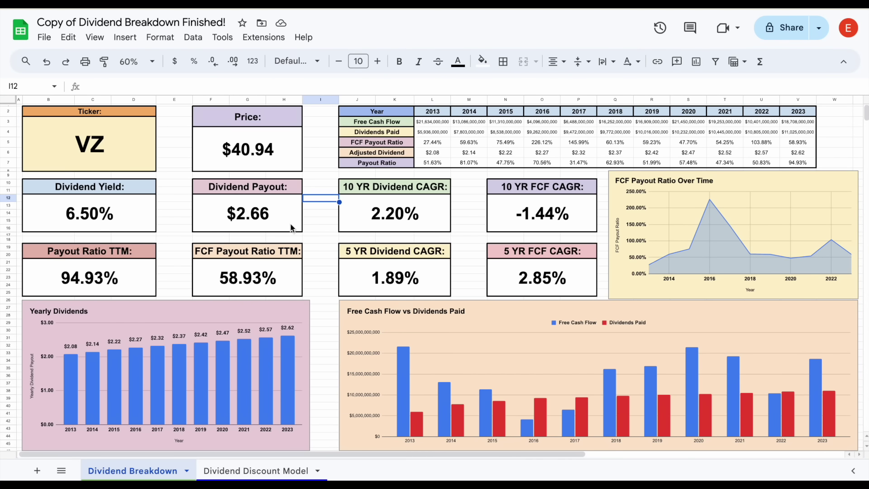
click(263, 37)
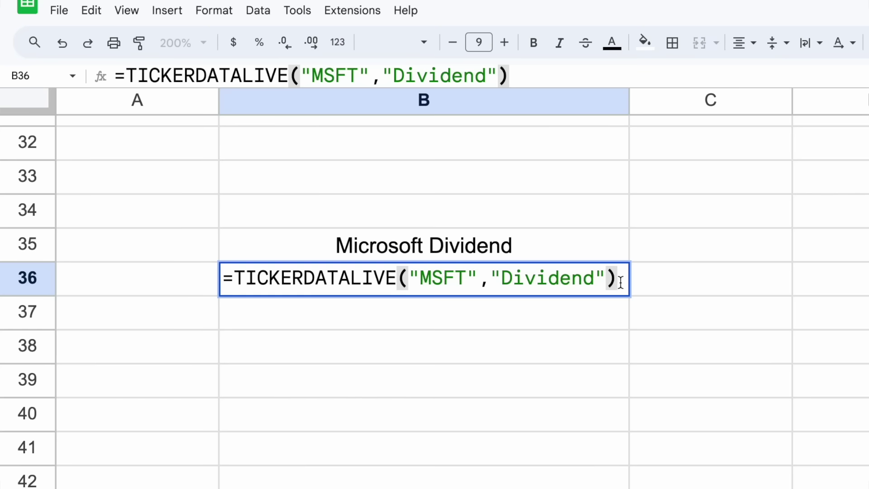
key(Return)
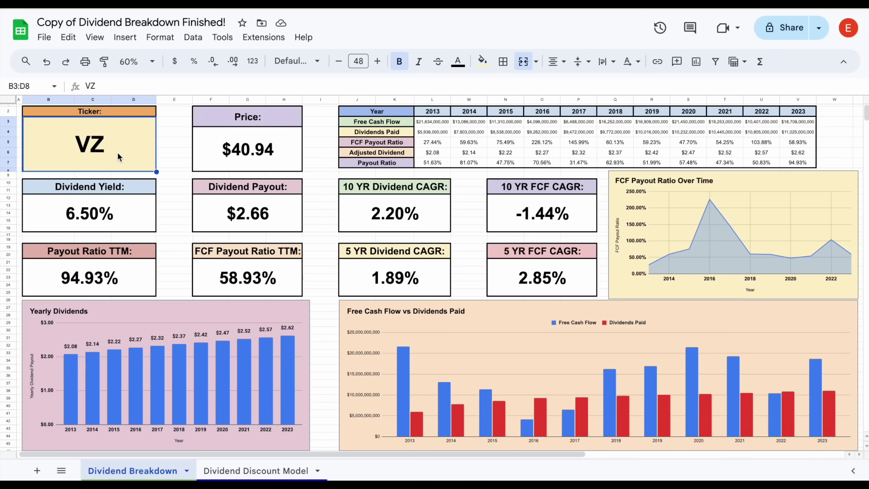
Set the ticker on the Dividend Breakdown sheet to KO and check its dividend yield.
text(KO)
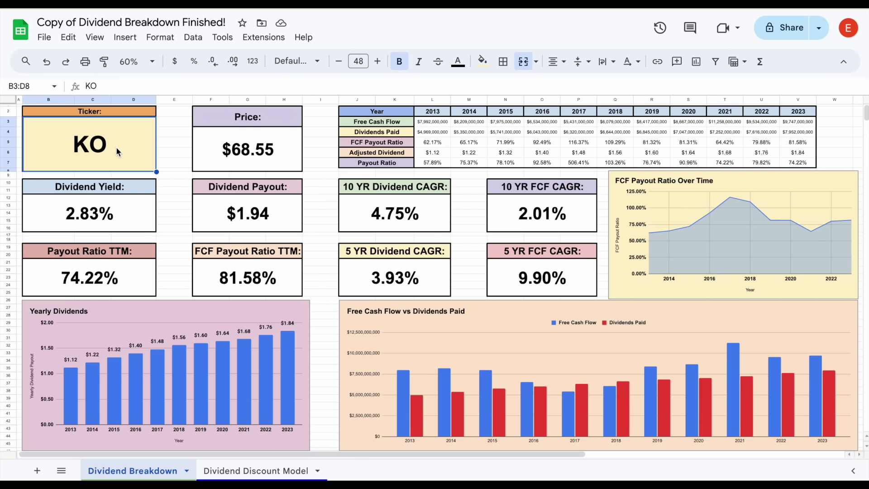
click(116, 230)
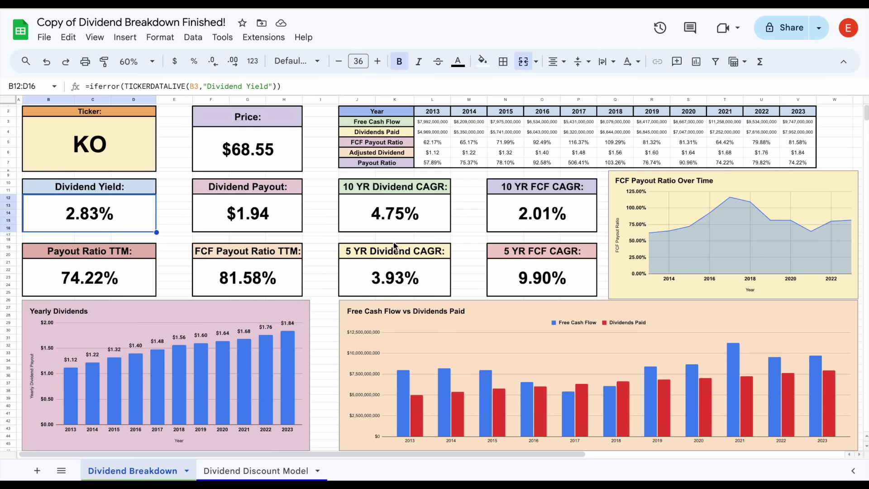
Examine KO's dividend CAGRs, Yearly Dividends and Free Cash Flow vs Dividends Paid charts, and both TTM payout ratios.
drag(429, 204, 421, 276)
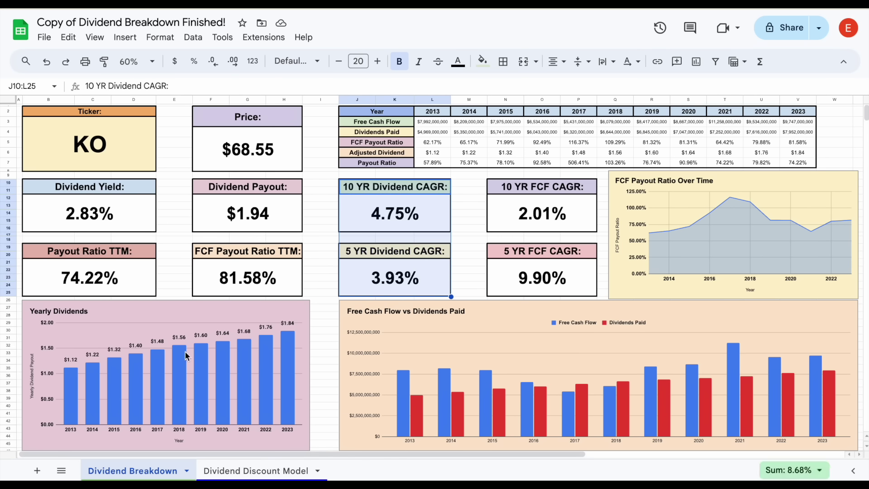
click(74, 397)
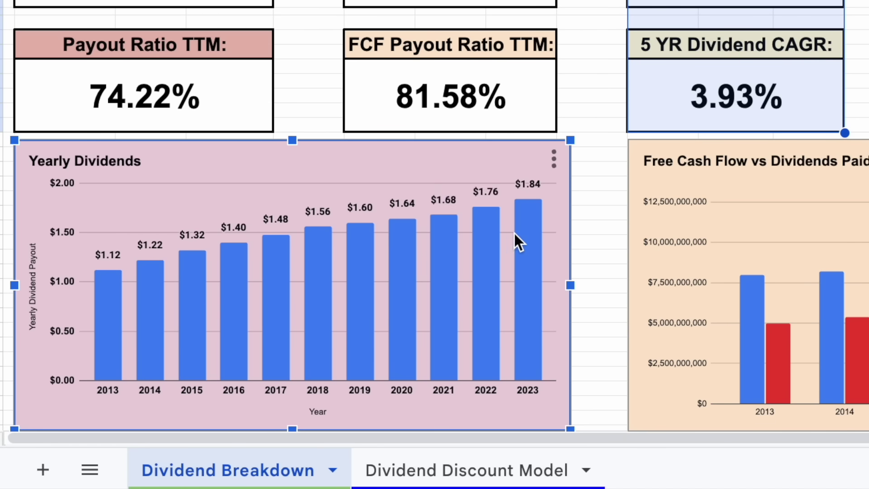
mouse_move(285, 347)
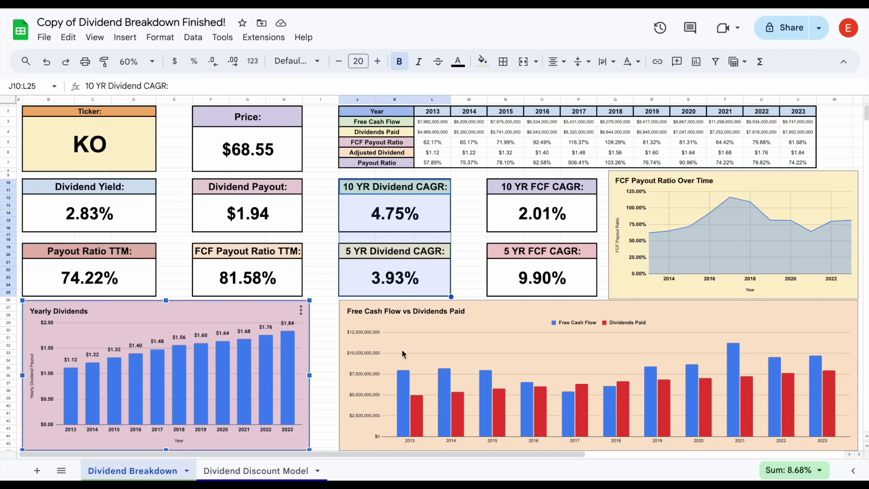
click(669, 349)
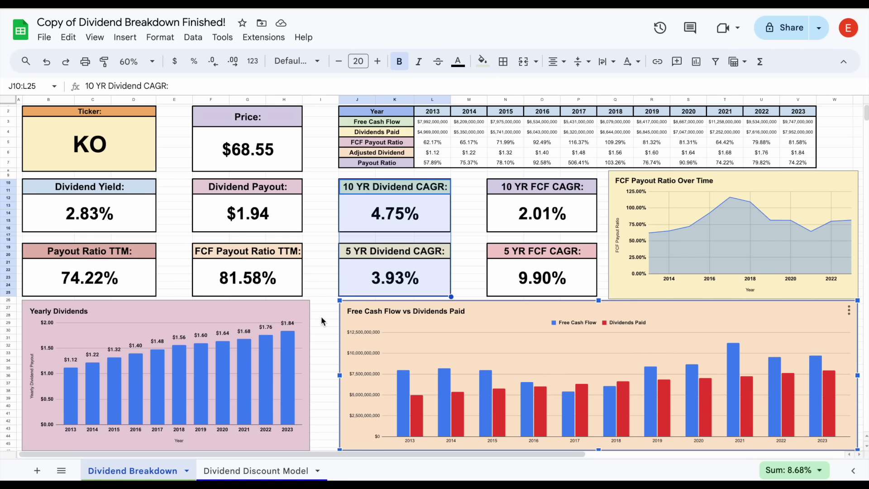
click(131, 293)
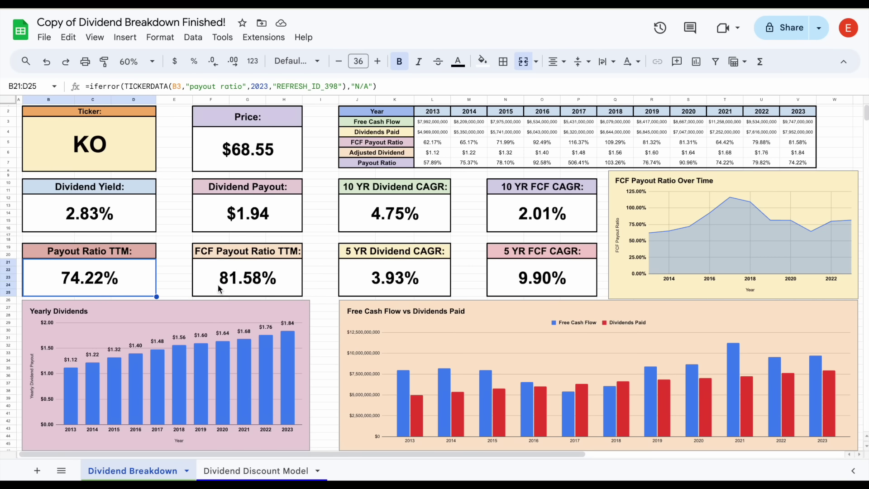
click(254, 290)
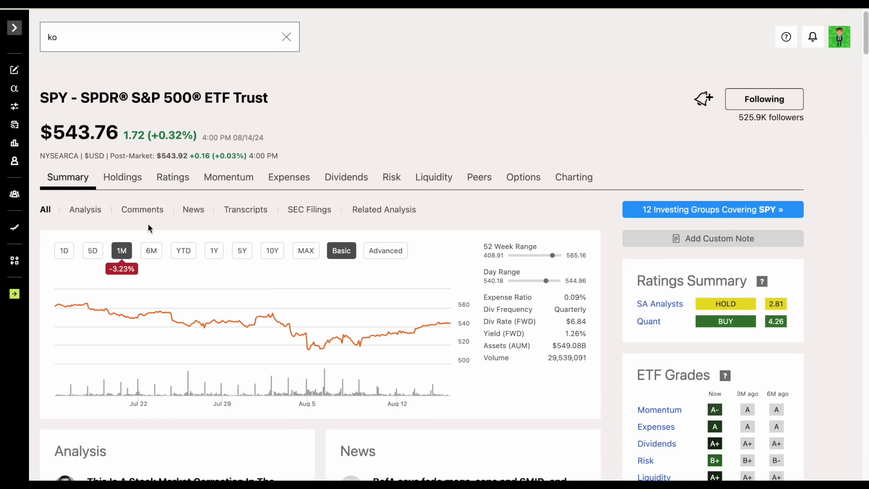
Switch to the stock research site and run the search for ko.
key(Return)
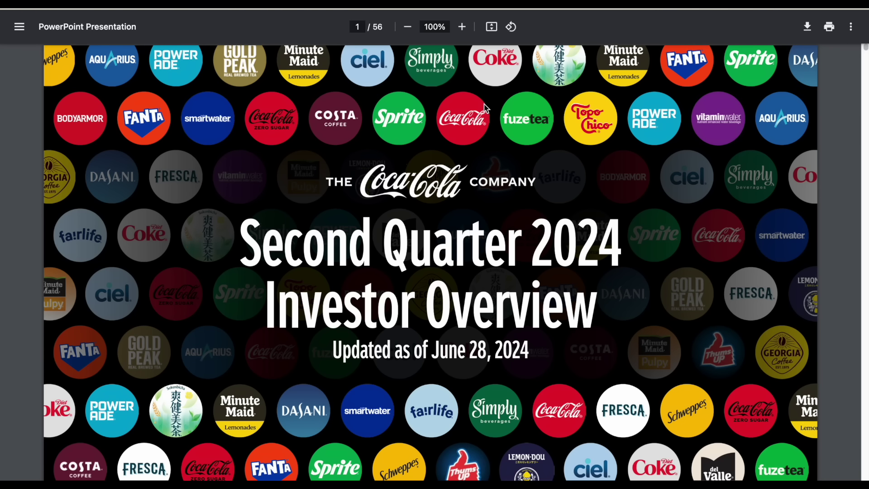
Go to page 8 of Coca-Cola's Second Quarter 2024 Investor Overview and highlight "FROM 1990-2023" in the industry growth note.
click(357, 26)
text(8)
key(Return)
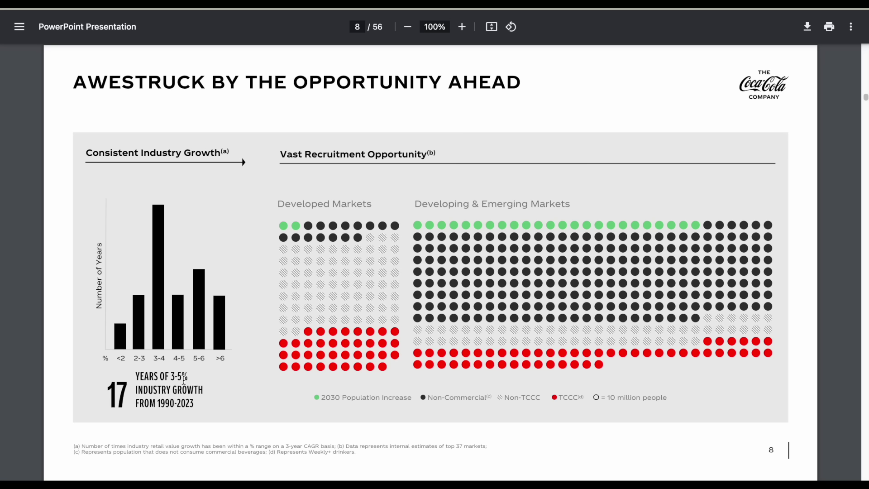
drag(136, 403, 201, 403)
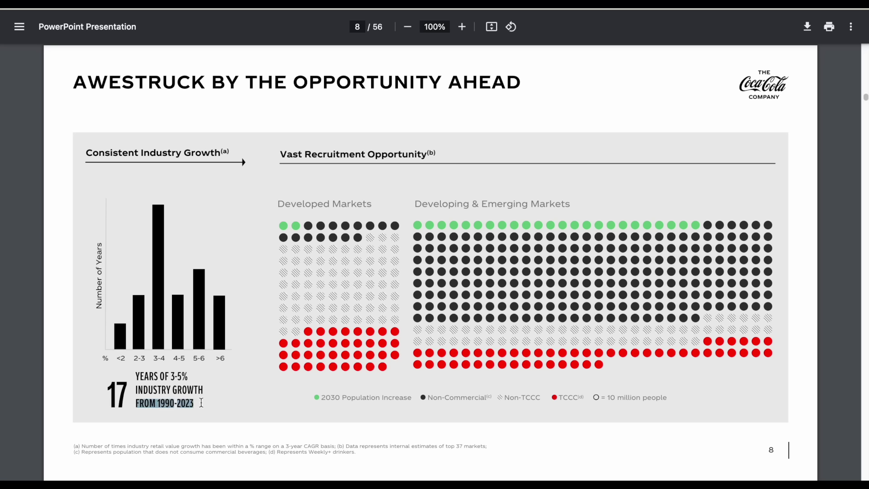
click(233, 403)
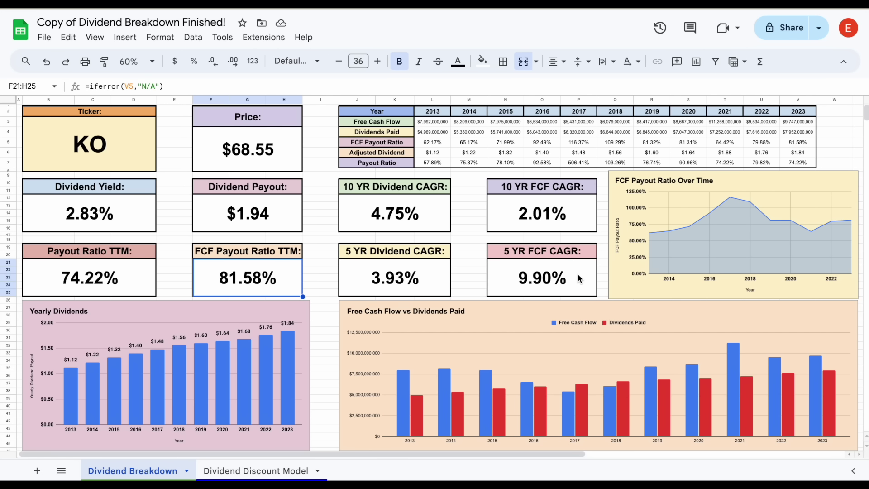
Review the Free Cash Flow vs Dividends Paid chart up to 2023 and the investor overview slides from page 27 onward.
click(584, 398)
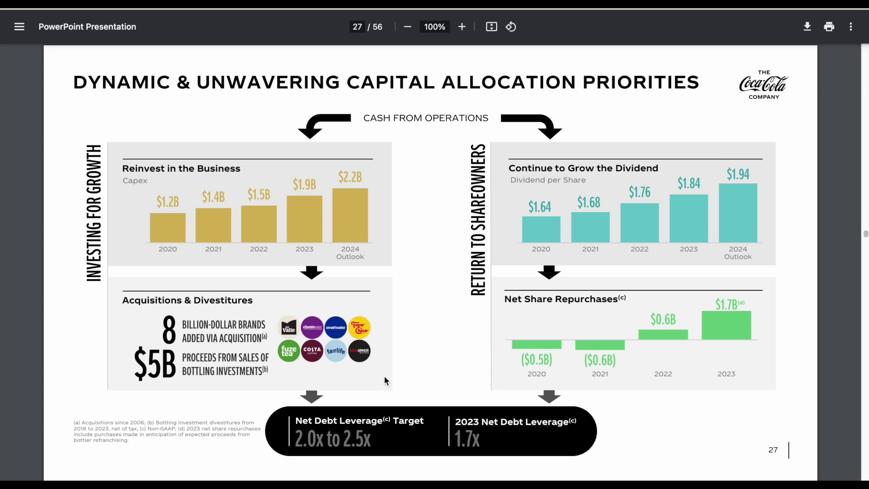
key(Right)
key(Right)
key(Right)
key(Right)
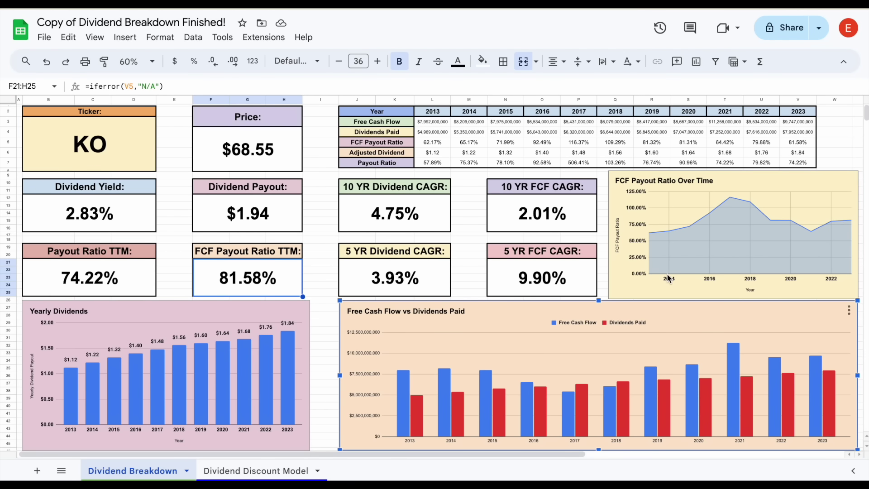
mouse_move(815, 370)
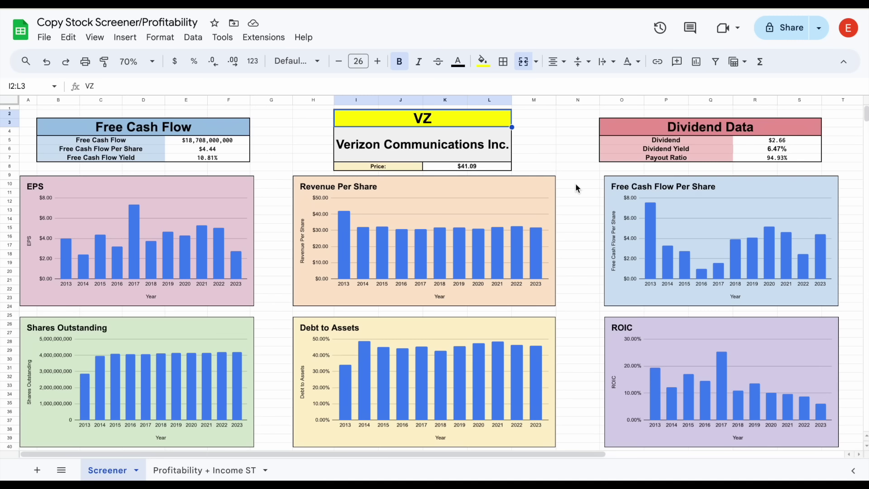
Set the ticker to KO on both the Screener and Profitability + Income ST sheets of the stock screener workbook.
text(KO)
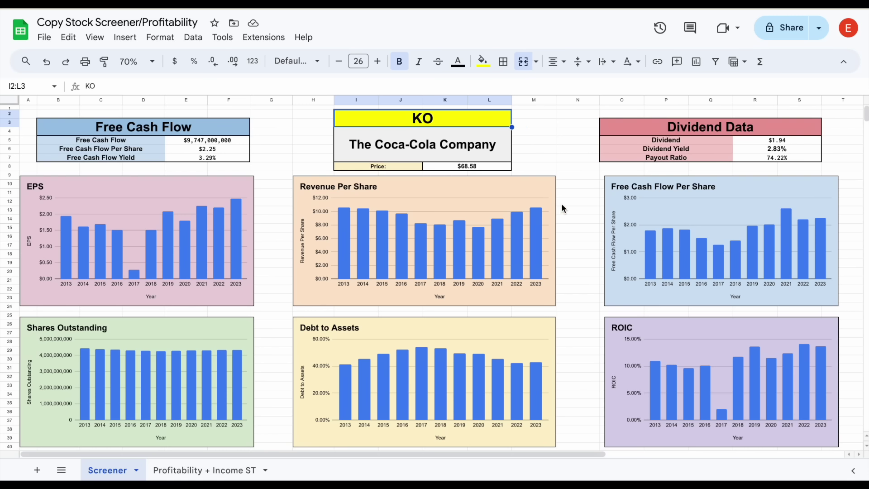
click(212, 470)
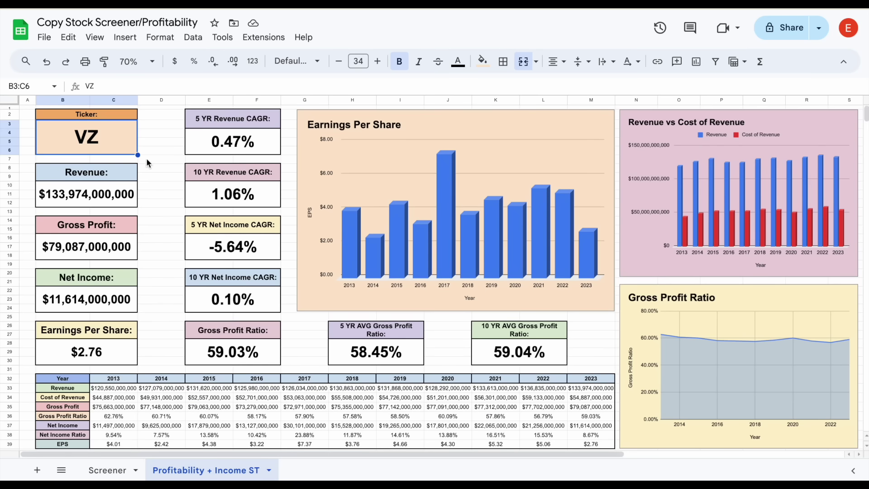
text(KO)
click(168, 146)
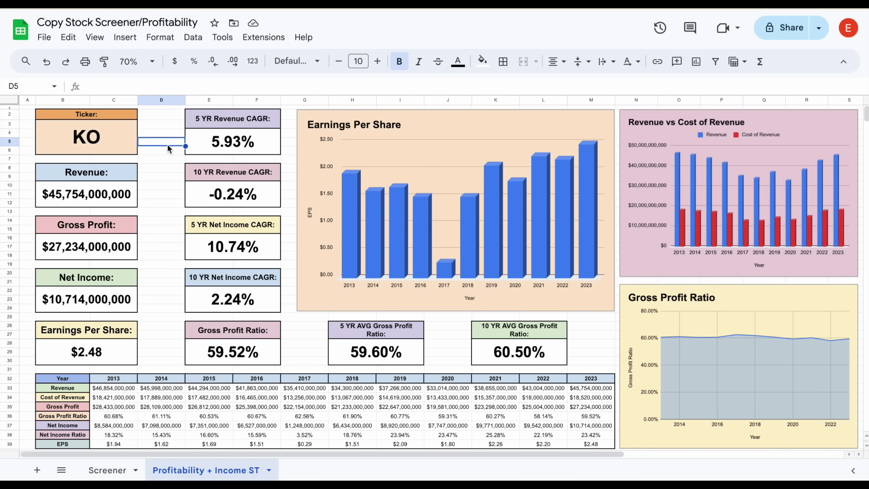
Examine KO's 5-year revenue CAGR, 5-year net income CAGR, and current and average gross profit ratios.
click(265, 141)
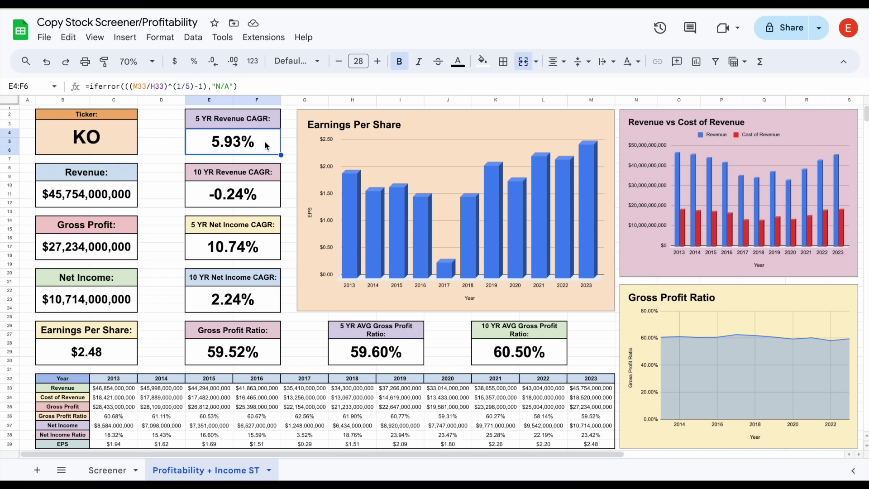
drag(268, 227, 267, 248)
click(265, 243)
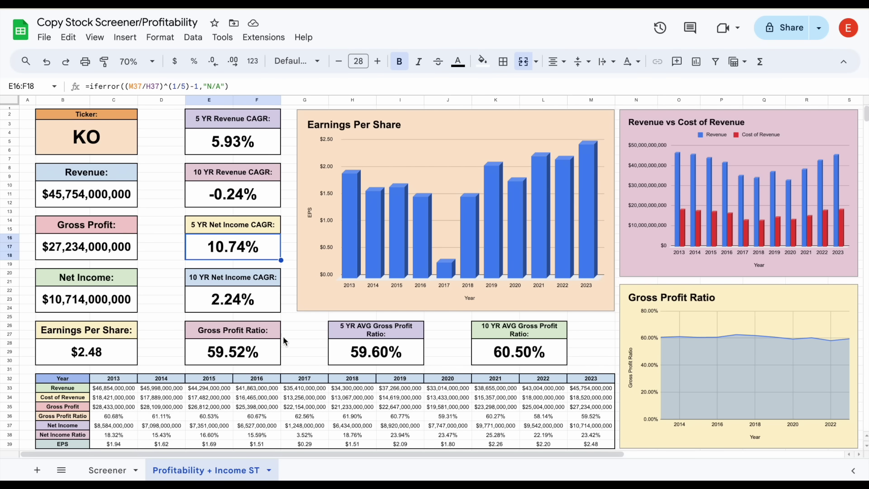
drag(278, 341, 477, 352)
click(603, 334)
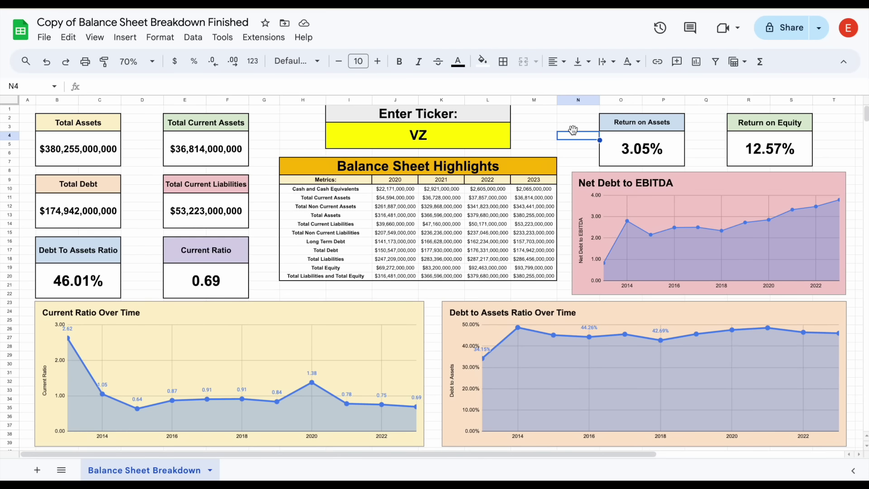
Set the ticker on the Balance Sheet Breakdown sheet to KO.
click(483, 137)
text(KO)
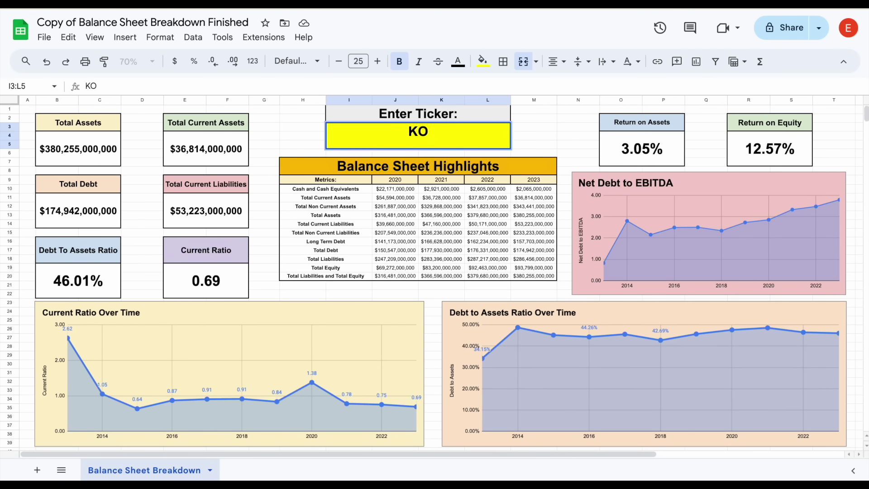
key(Return)
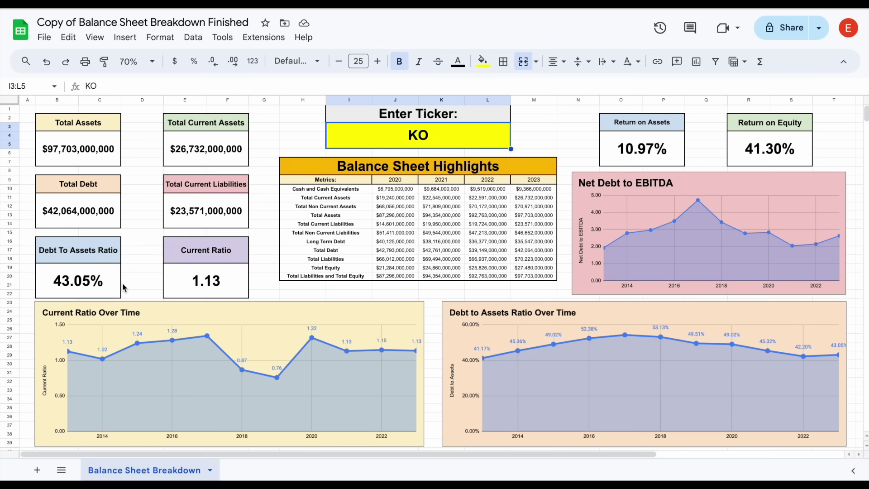
Check KO's debt to assets ratio, total assets and total debt on the Balance Sheet Breakdown sheet.
click(100, 288)
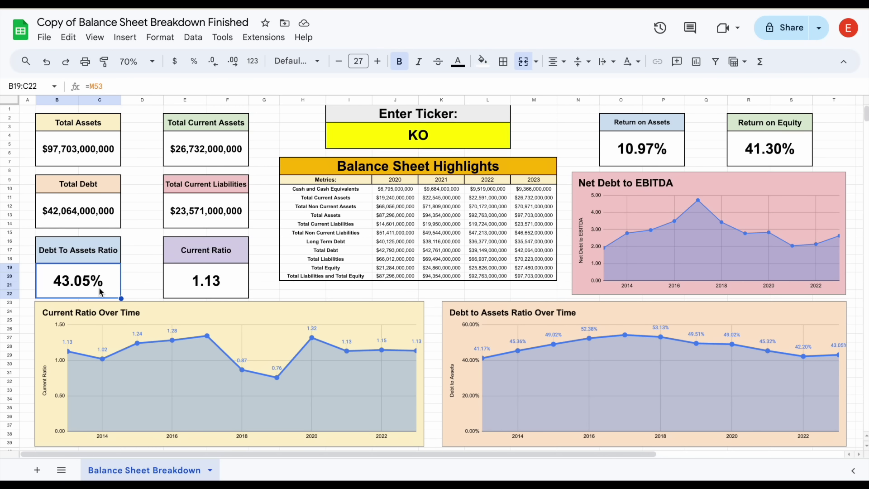
click(95, 152)
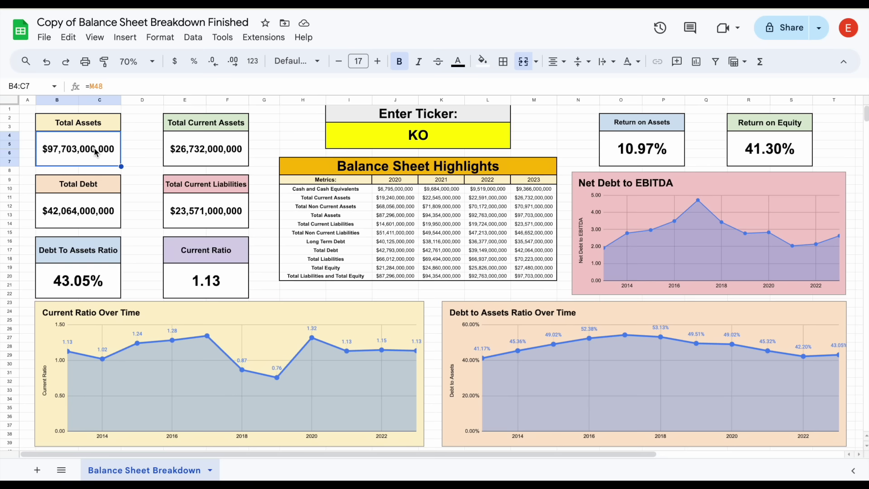
click(95, 226)
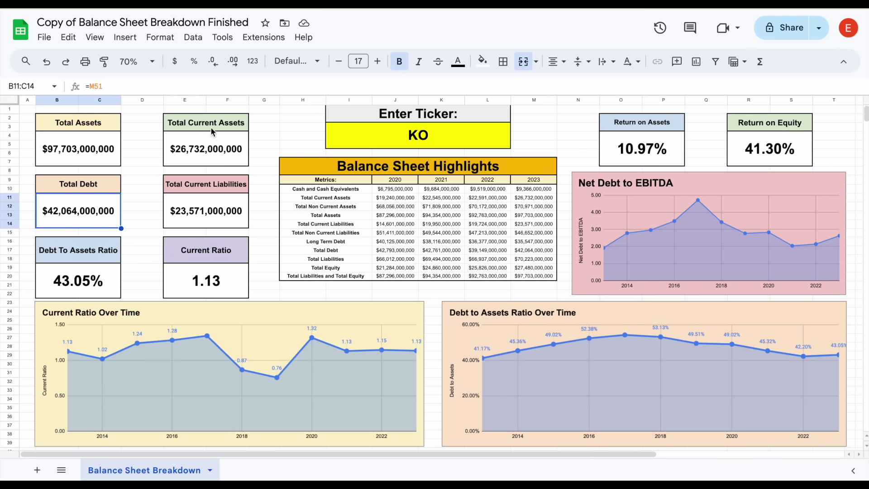
Check KO's total current assets, current liabilities and current ratio, and look up its share price on the stock research site.
drag(213, 132, 211, 225)
click(224, 271)
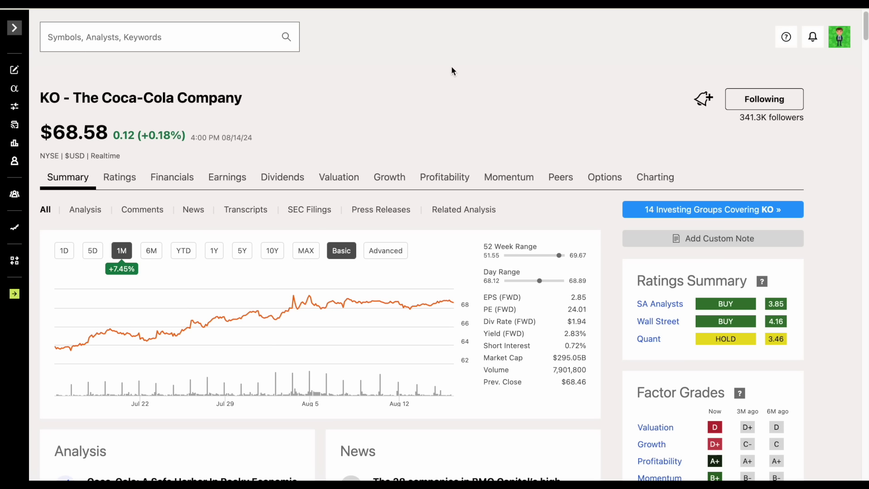
drag(41, 136, 109, 133)
click(329, 106)
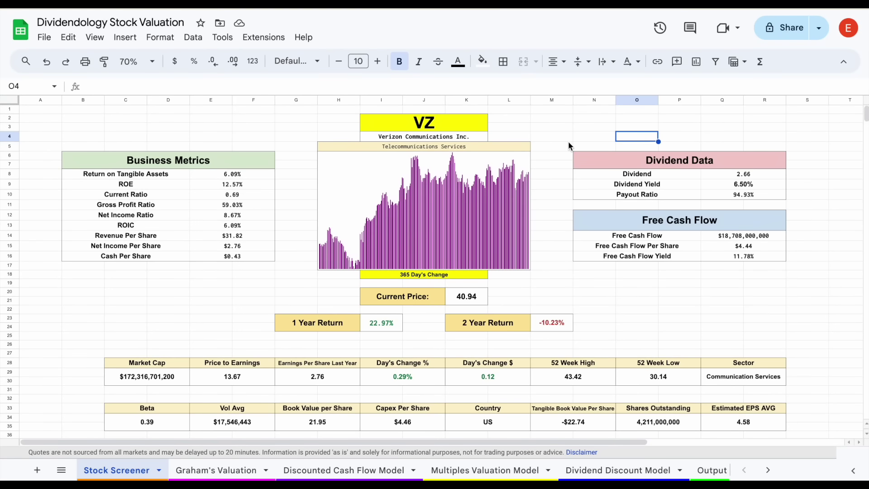
Set the ticker on the Stock Screener sheet of the Dividendology Stock Valuation workbook to KO and check its beta.
click(551, 127)
click(477, 123)
text(KO)
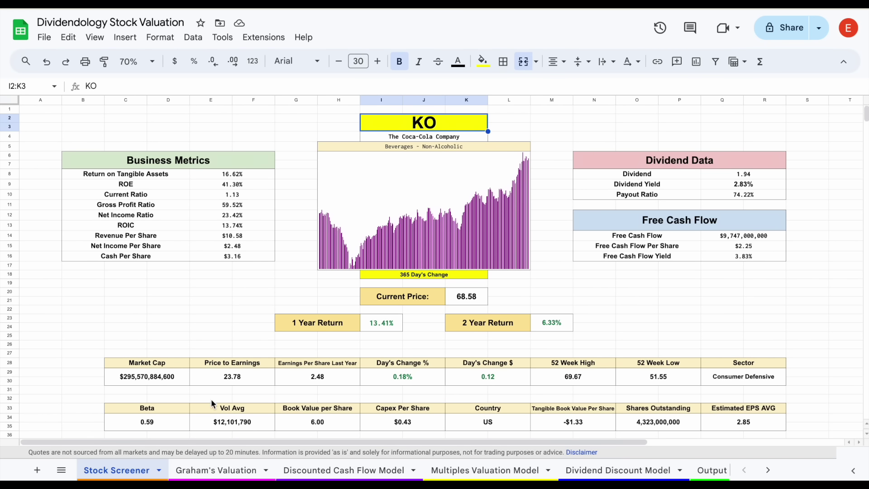
click(176, 427)
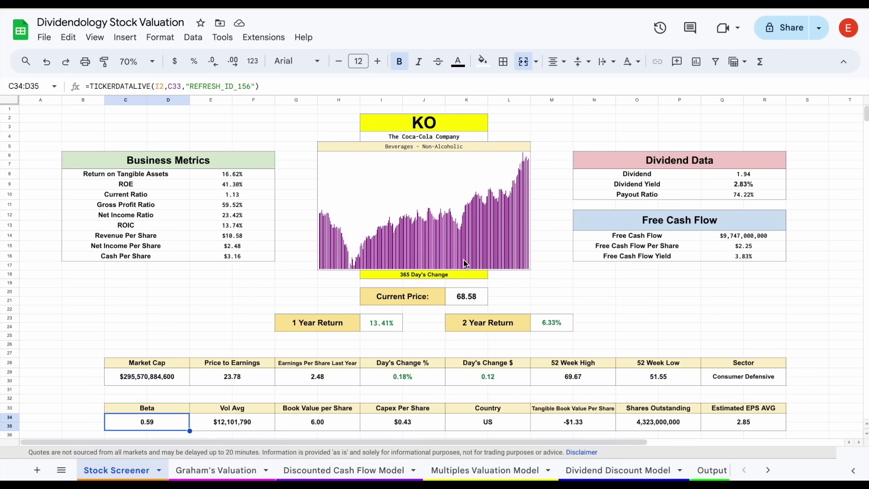
Examine the inputs and intrinsic value of Graham's Revised Valuation Formula for KO on the Graham's Valuation sheet.
click(227, 471)
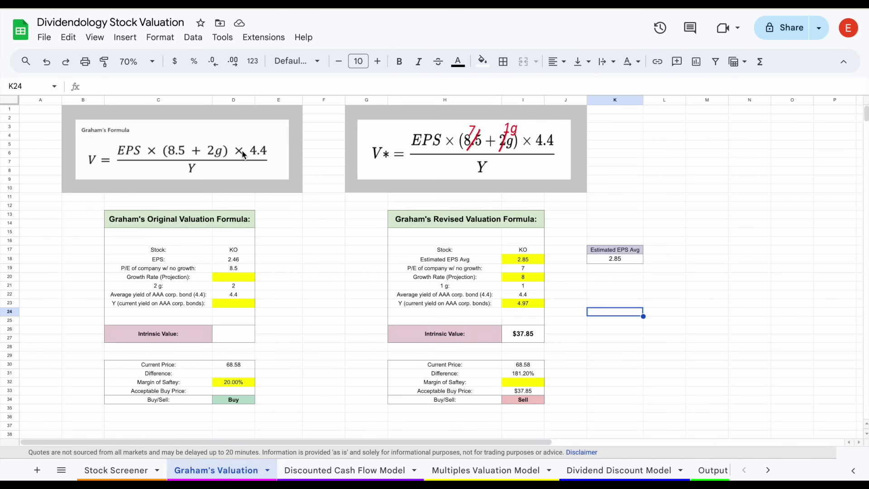
click(136, 61)
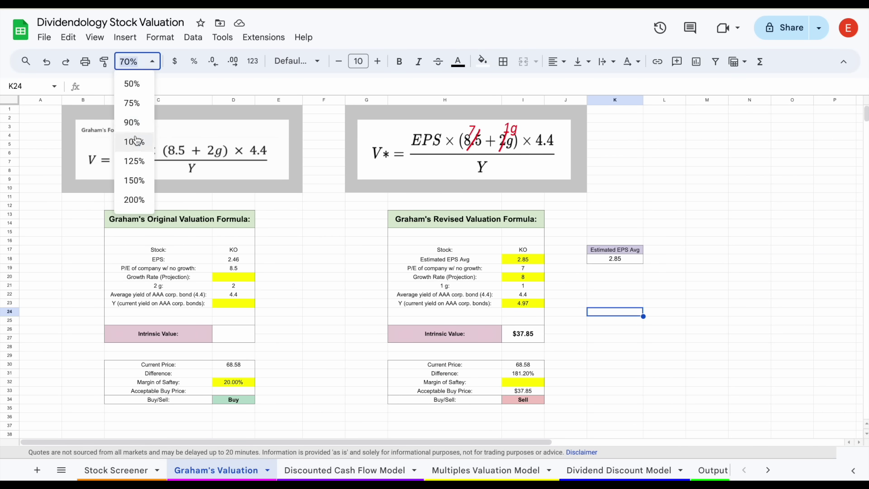
click(138, 121)
scroll(361, 267, right, 4)
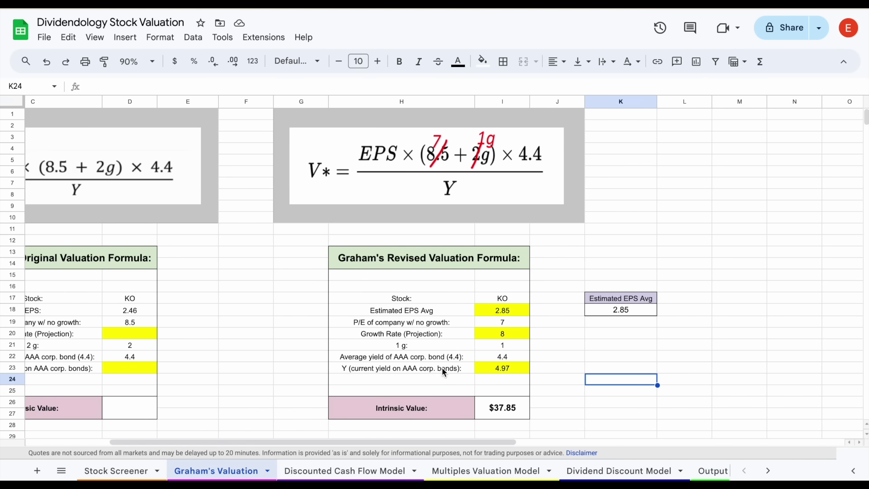
drag(431, 368, 490, 368)
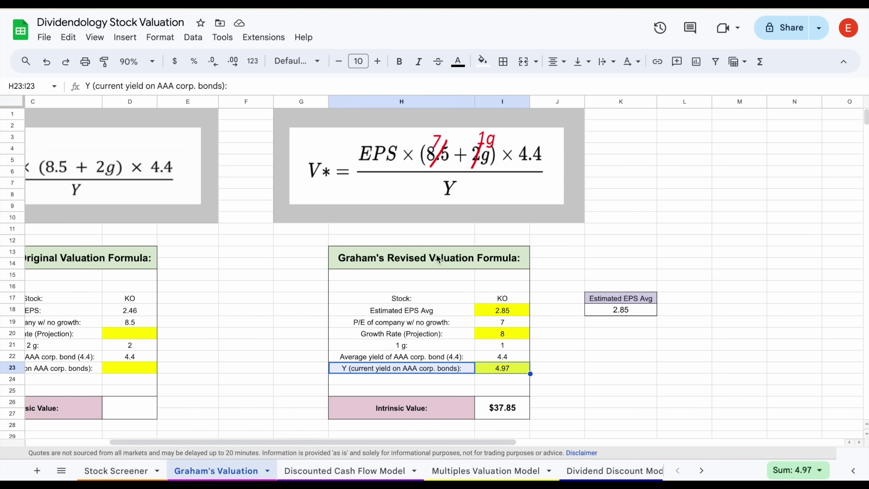
drag(429, 299, 500, 368)
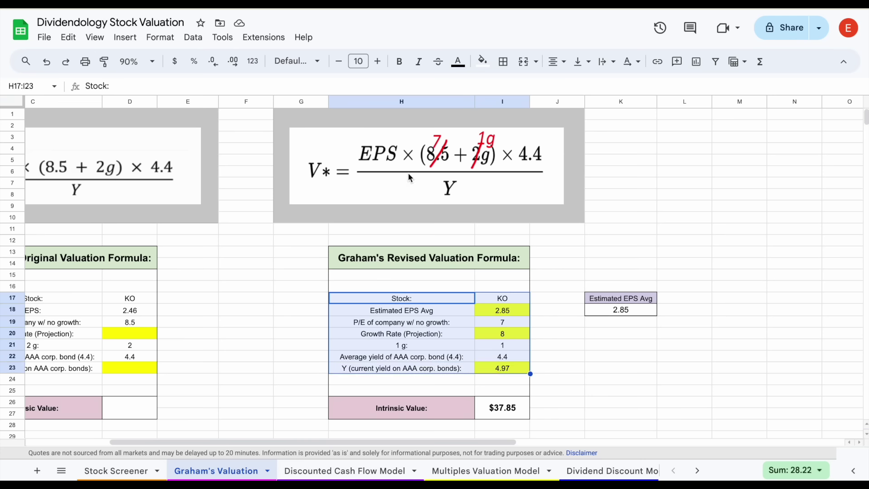
drag(458, 415, 512, 417)
click(512, 417)
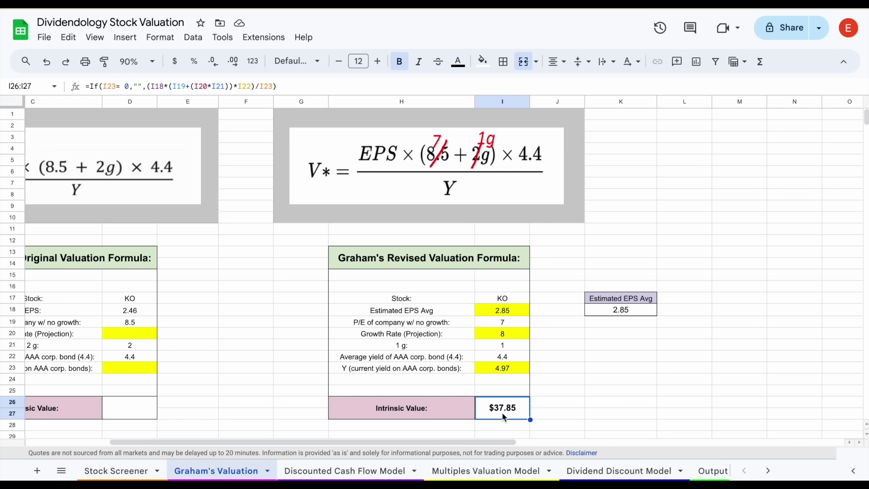
Review the growth rate, cash, total debt and DCF price per share on the Discounted Cash Flow Model sheet.
click(357, 470)
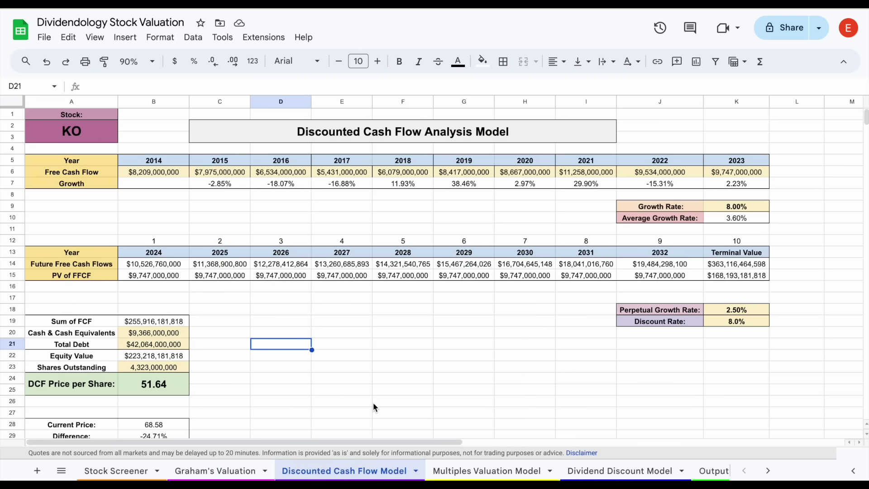
click(391, 334)
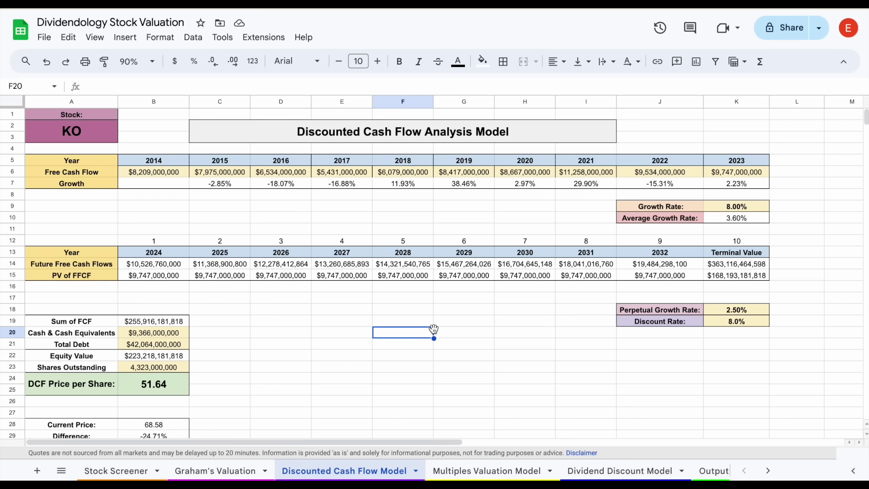
click(680, 206)
click(712, 207)
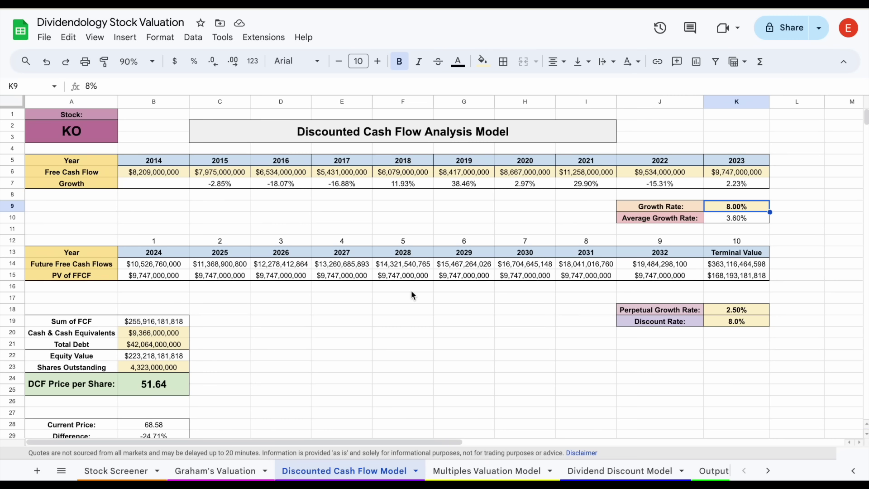
click(103, 339)
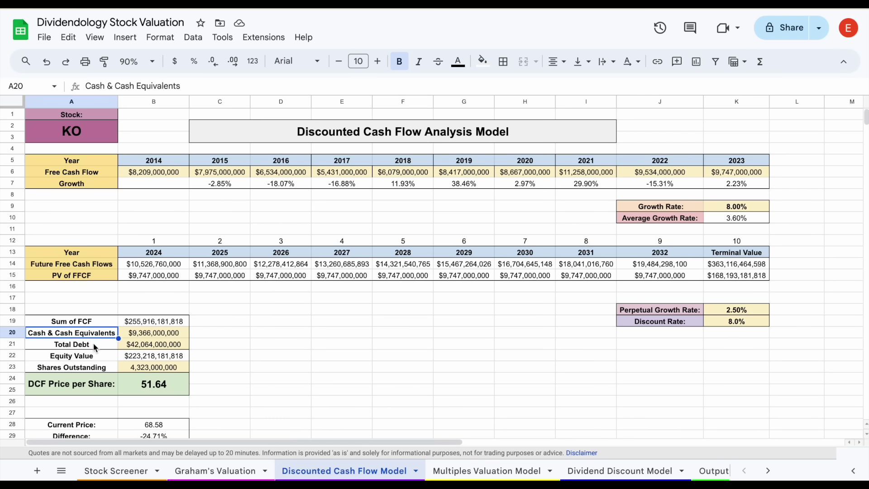
click(99, 347)
drag(98, 393, 132, 392)
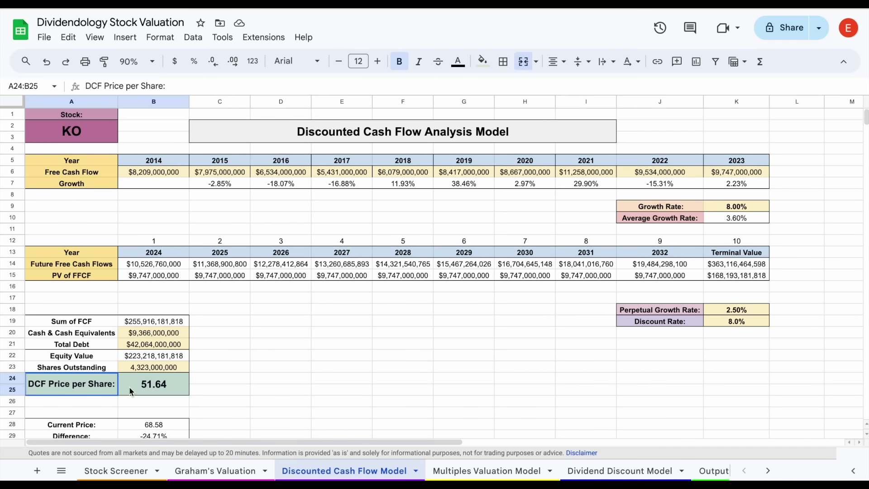
click(172, 392)
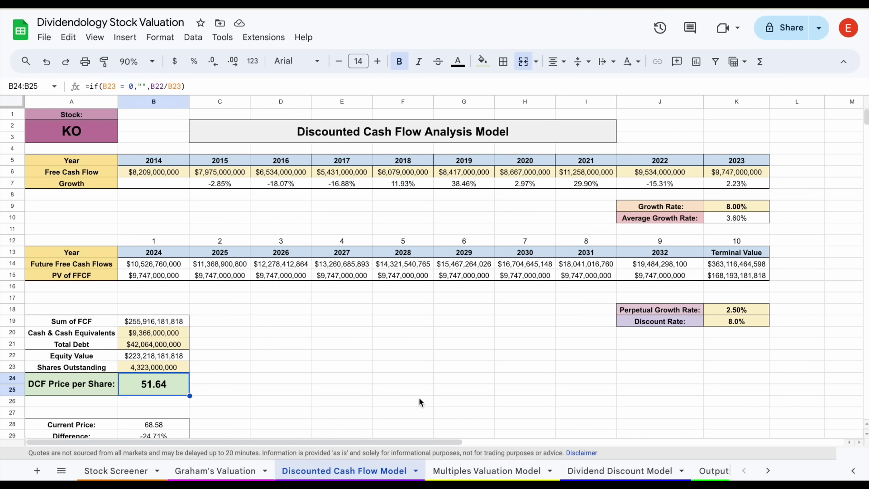
Examine the PEP and MNST peer tickers, their P/E multiples and the average P/E on the Multiples Valuation Model sheet.
click(481, 472)
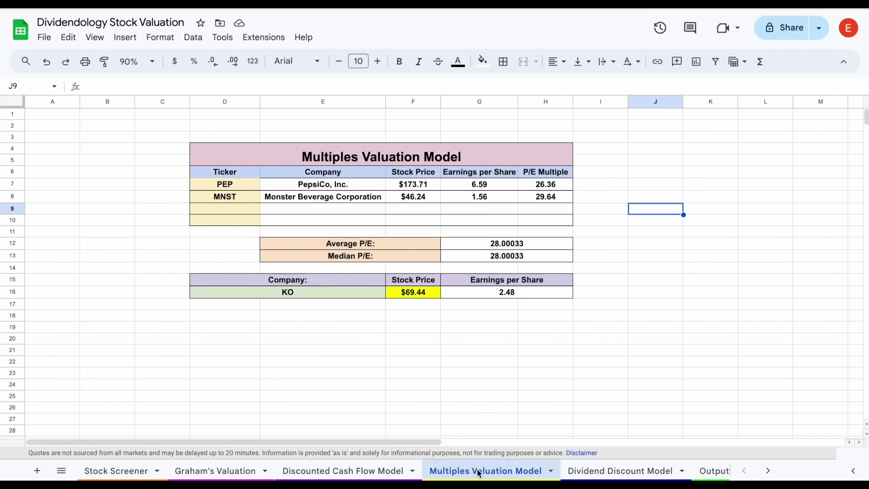
click(152, 62)
click(136, 161)
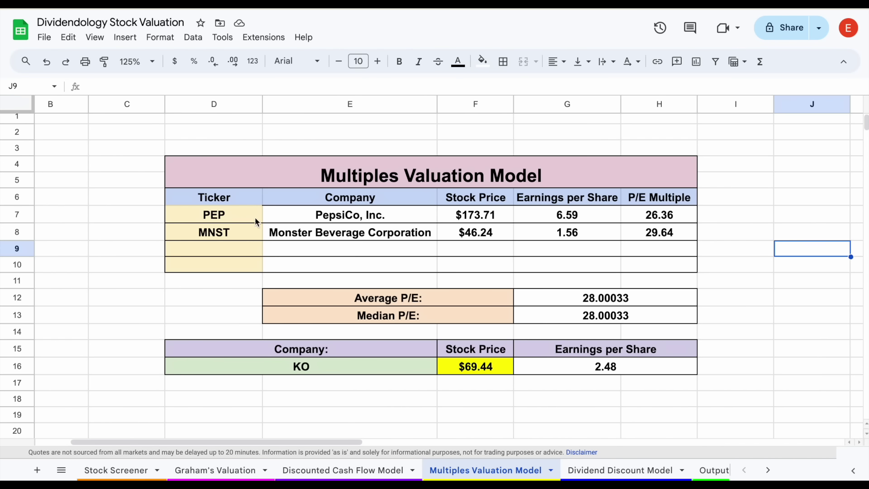
drag(255, 217, 246, 236)
click(246, 235)
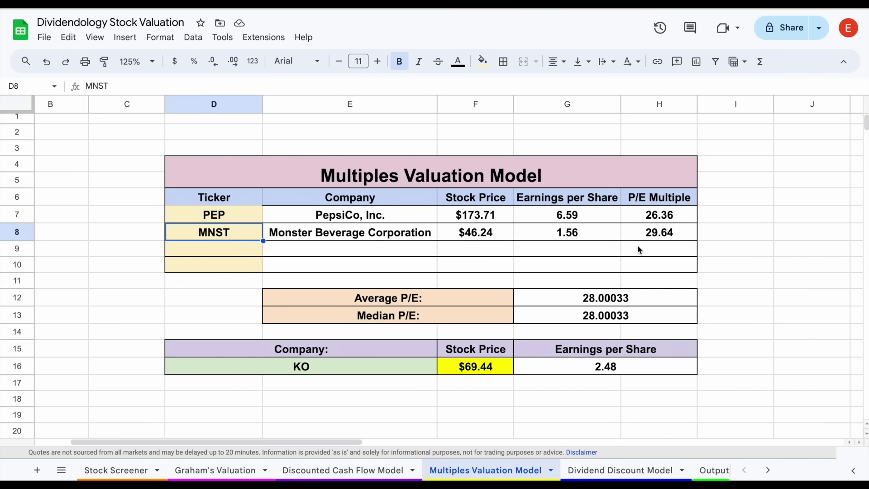
drag(675, 218, 675, 234)
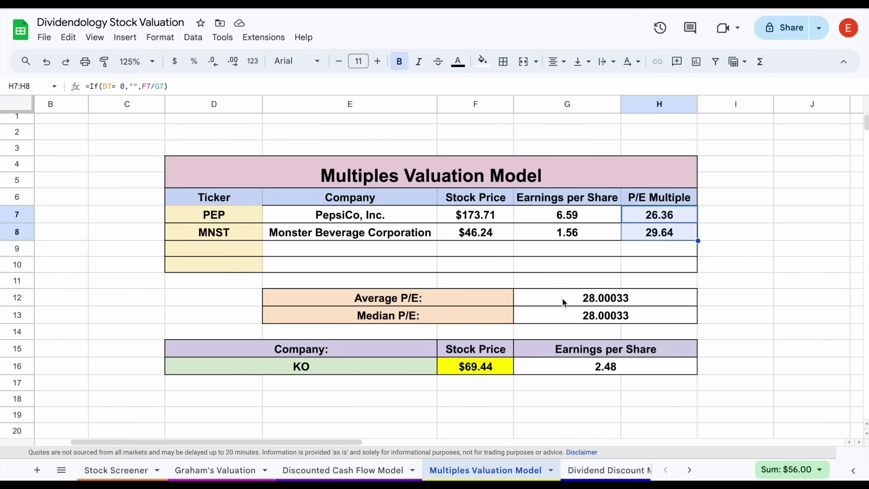
drag(495, 298, 533, 298)
click(534, 298)
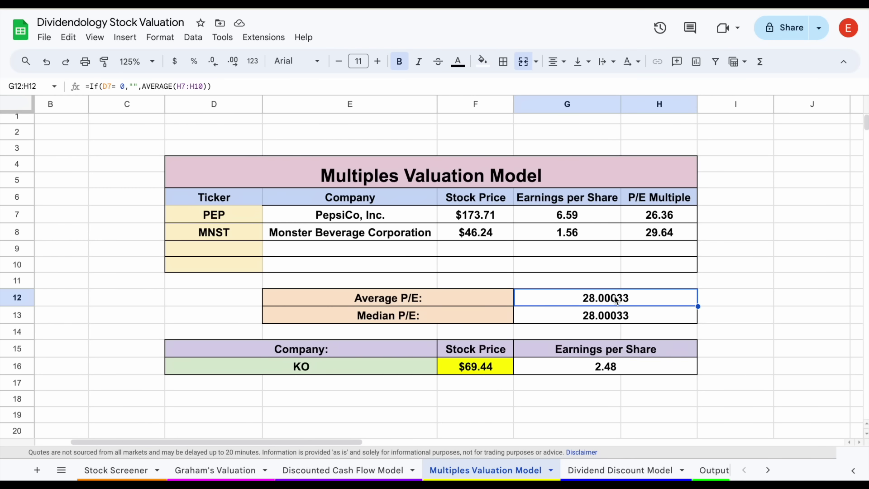
Check how KO's stock price in the multiples model derives from its earnings per share and the peers' average P/E.
click(401, 369)
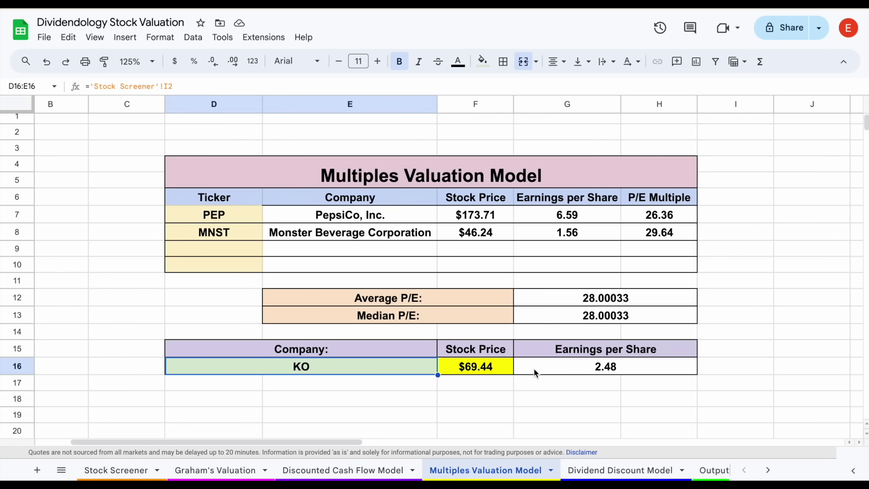
click(528, 344)
drag(502, 299, 555, 301)
click(557, 301)
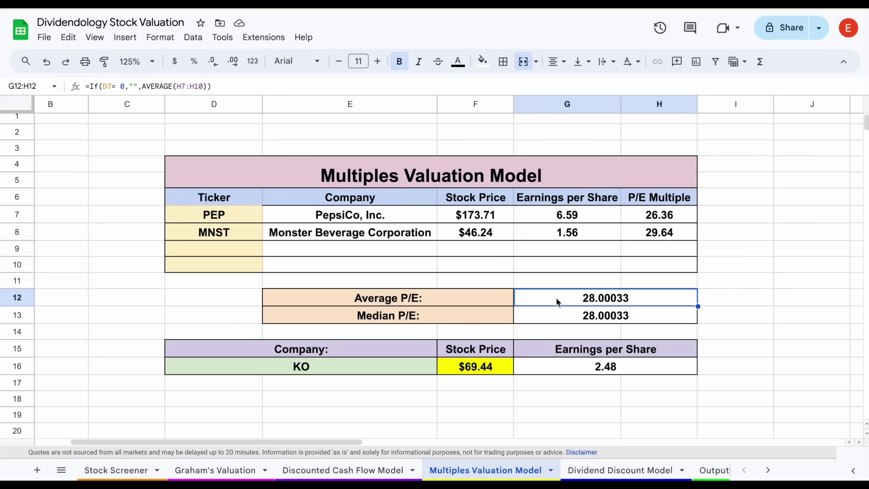
click(508, 365)
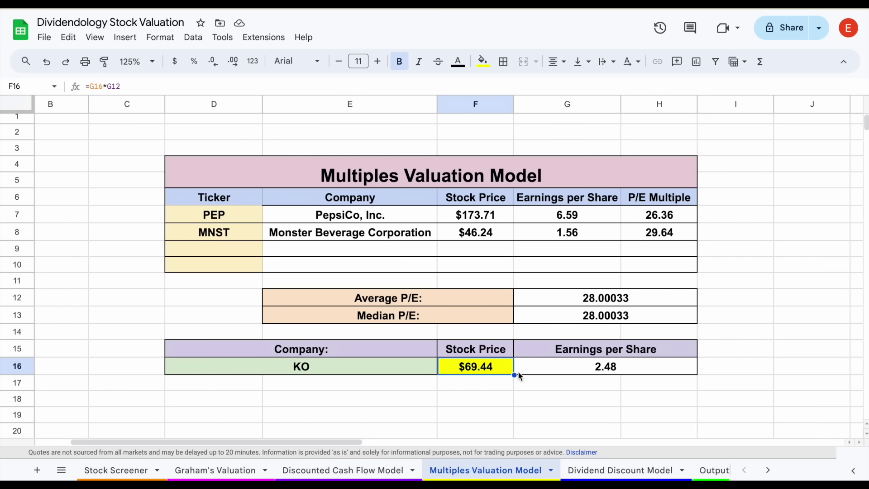
View the Dividend Discount Model sheet at 100% zoom and check KO's average dividend growth rate.
click(594, 471)
click(152, 61)
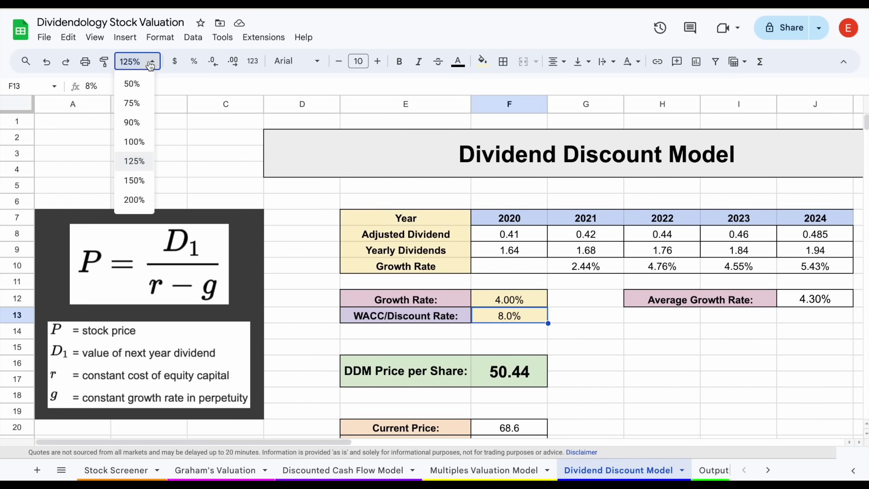
click(136, 143)
click(569, 314)
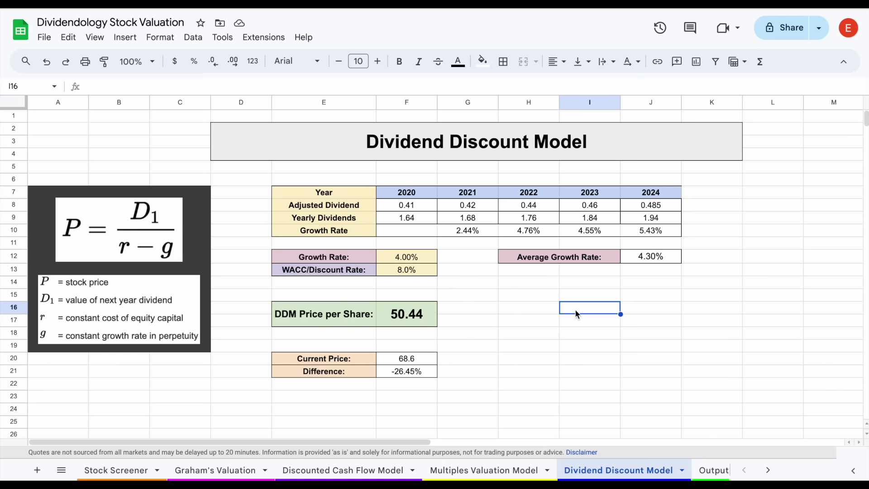
click(596, 262)
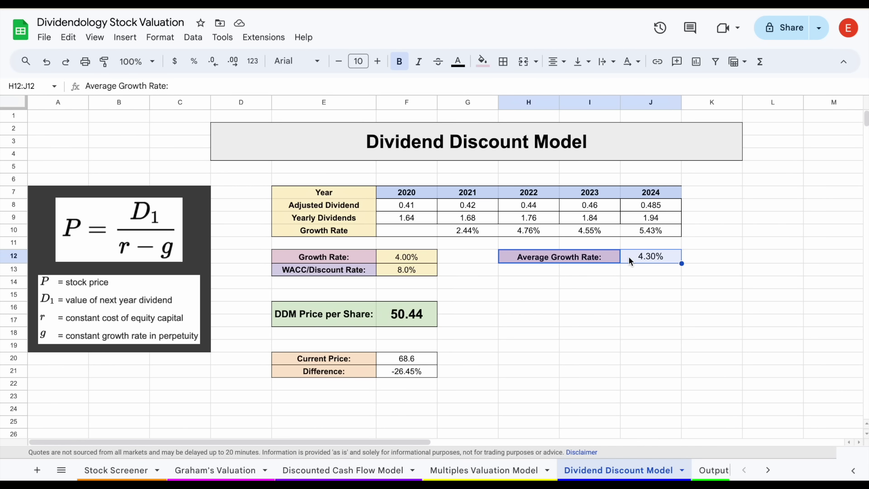
click(631, 260)
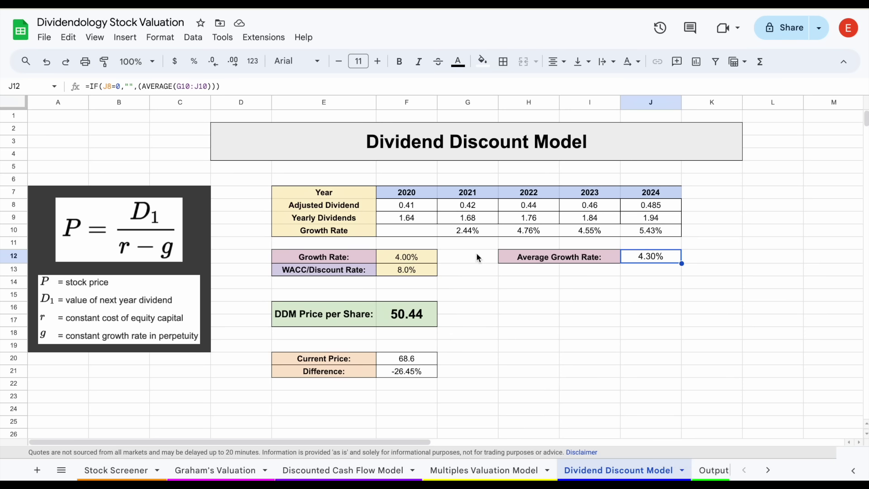
Check the assumed growth rate, WACC/discount rate and resulting DDM price per share in the dividend discount model.
drag(357, 260, 417, 261)
click(417, 258)
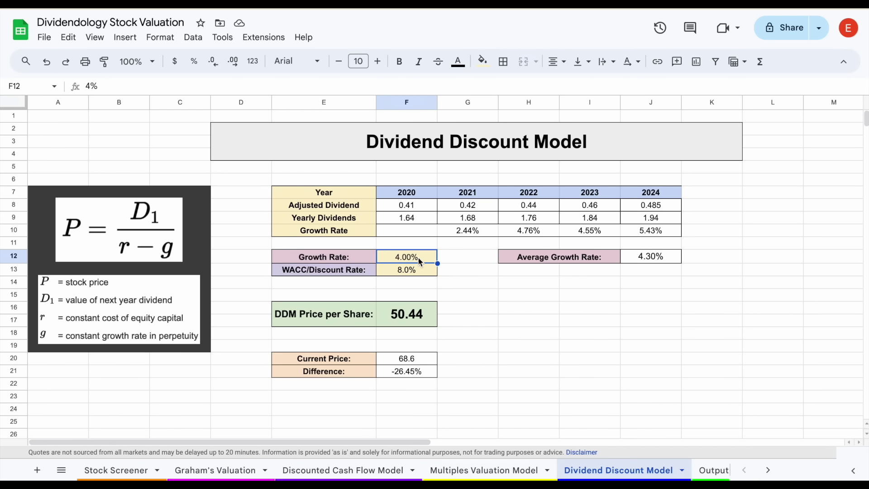
drag(366, 268, 416, 271)
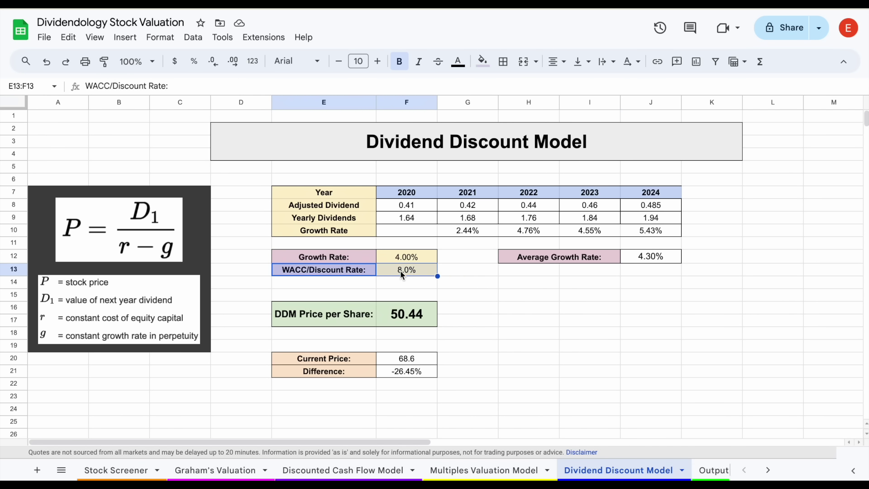
click(415, 275)
drag(344, 319, 404, 321)
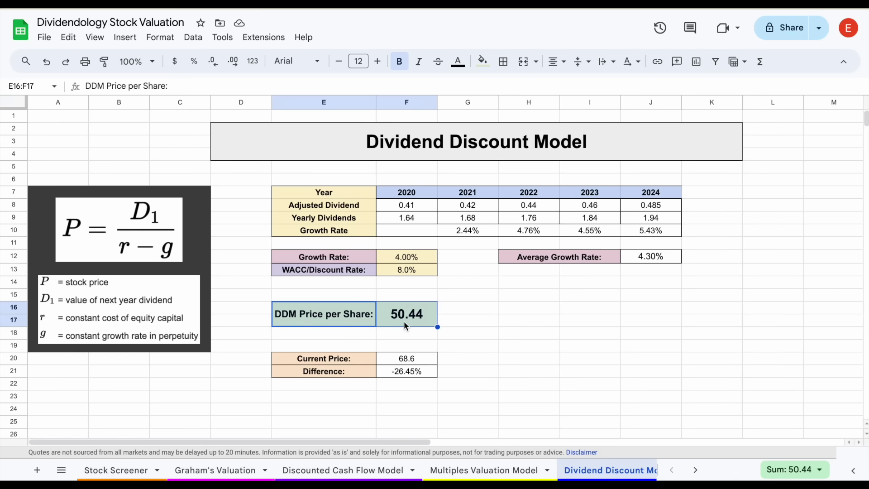
click(426, 324)
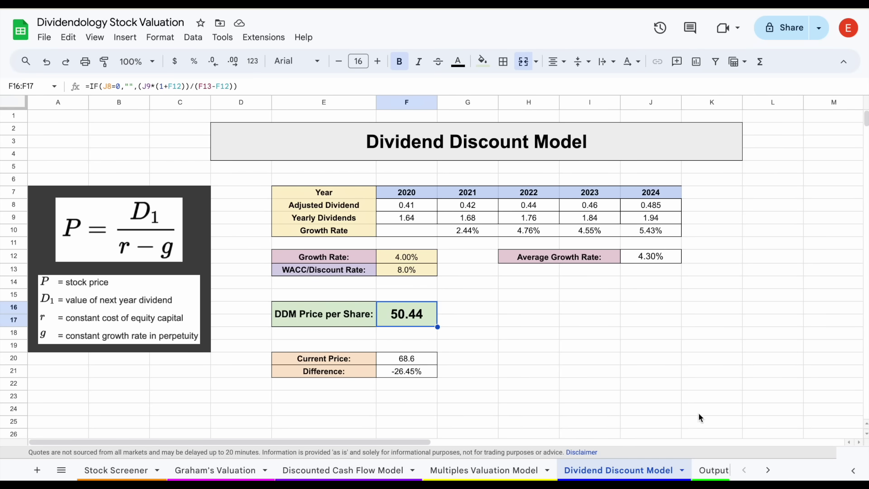
Review the Graham's Valuation and Multiples Valuation results on the Output sheet.
click(709, 470)
click(679, 352)
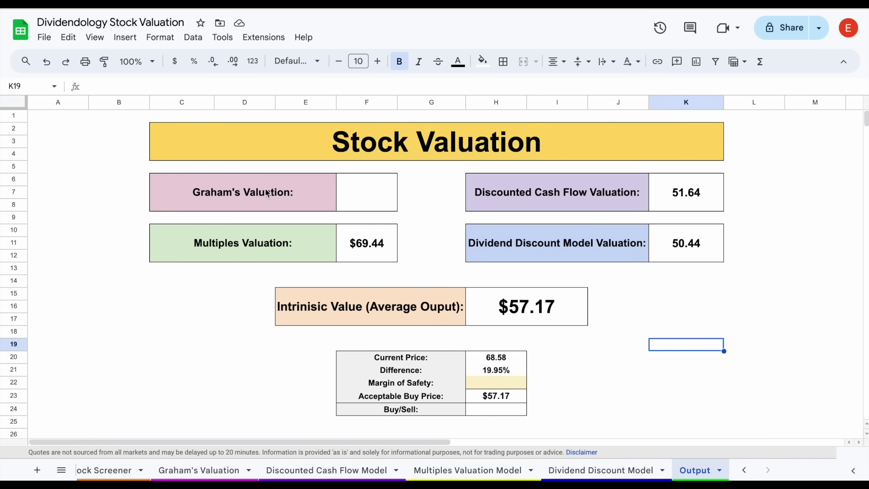
drag(268, 194, 370, 195)
click(380, 195)
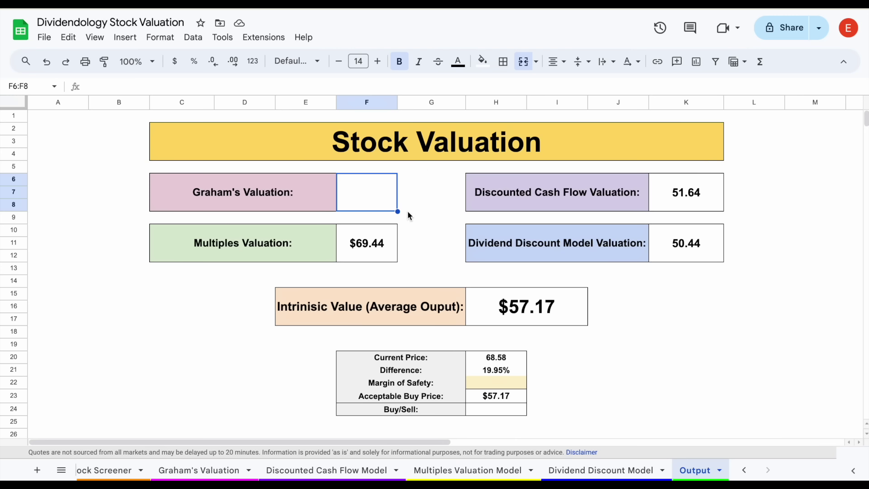
drag(301, 232, 376, 238)
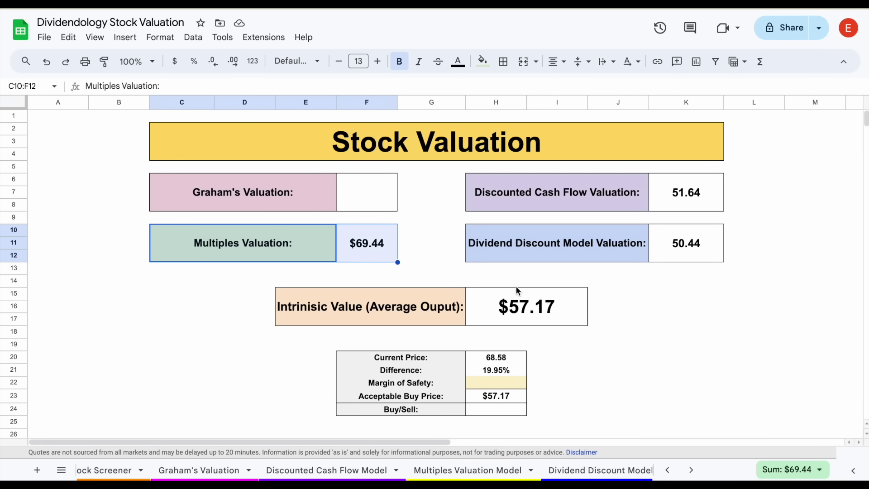
Check how the average intrinsic value compares with KO's current price and the percentage difference on the Output sheet.
click(520, 317)
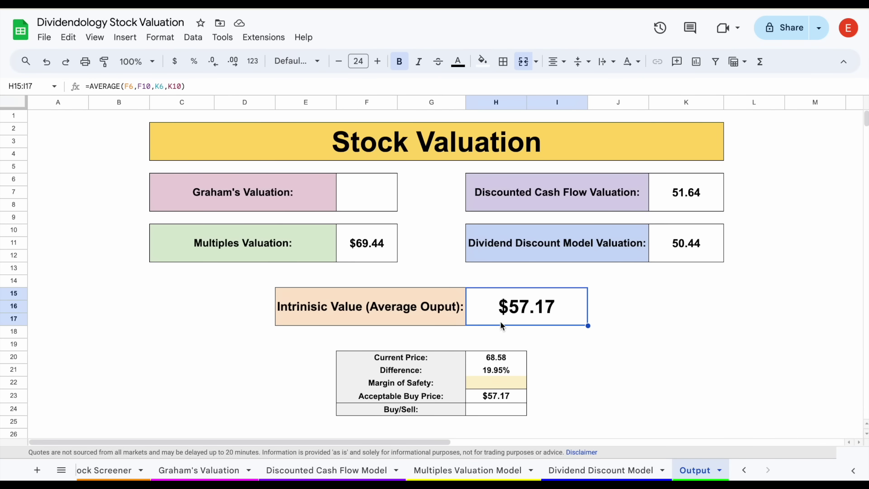
click(455, 368)
click(506, 370)
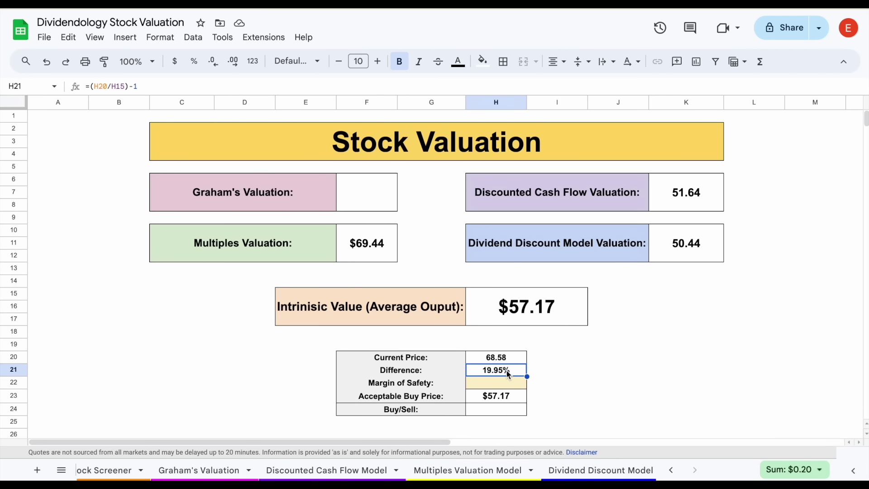
click(516, 359)
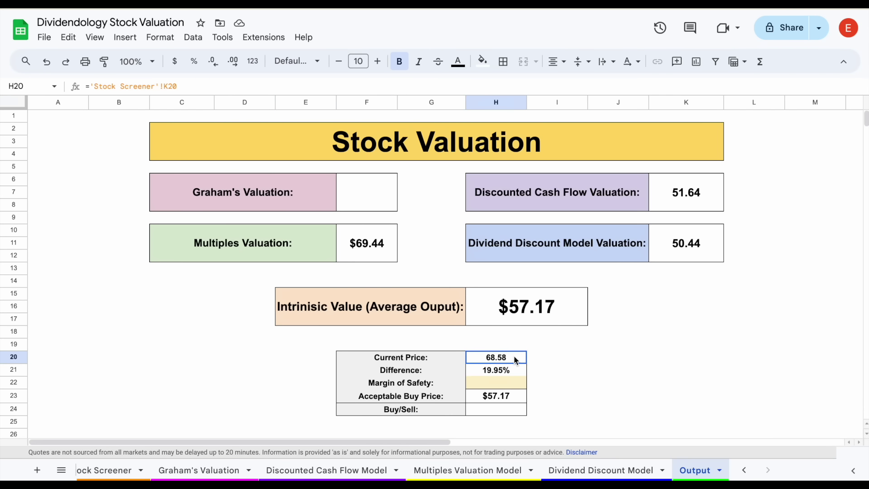
Set the margin of safety to 10% on the Output sheet and check the acceptable buy price.
click(520, 382)
text(10%)
key(Return)
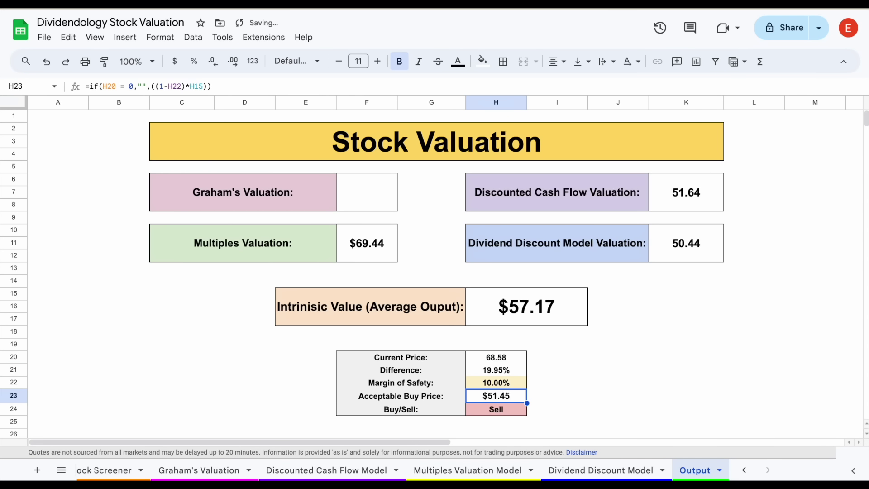
click(431, 399)
drag(431, 398, 503, 398)
click(508, 398)
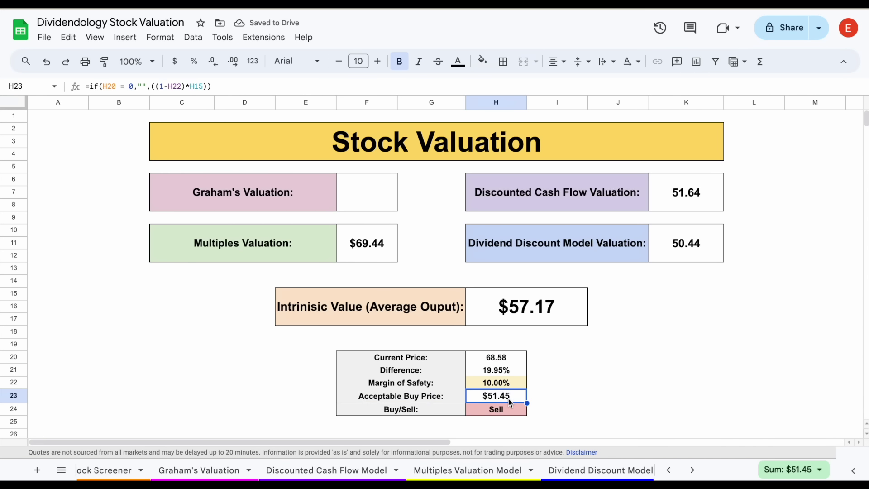
click(602, 386)
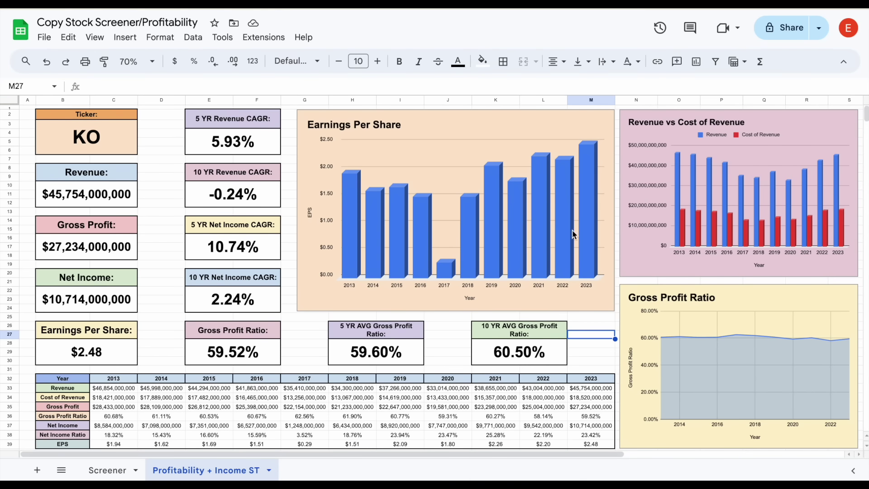
View the options of the Tickerdata extension in the Copy Stock Screener/Profitability spreadsheet, then dismiss them.
click(267, 38)
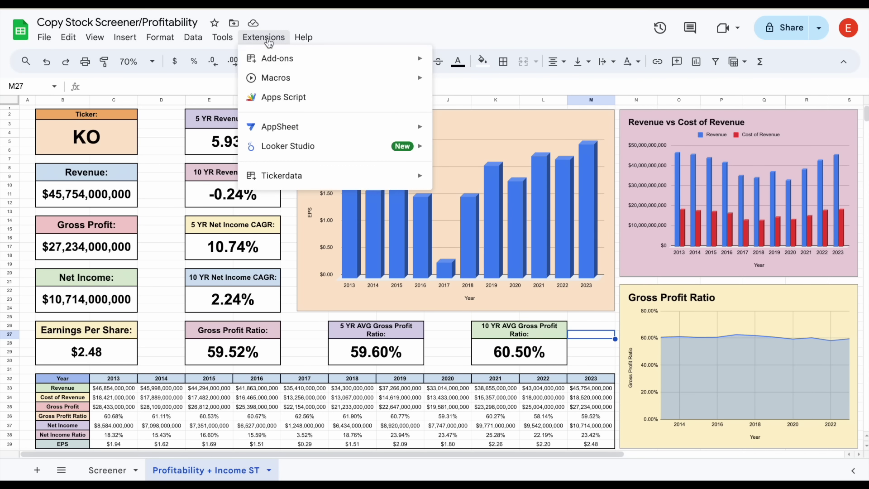
mouse_move(406, 181)
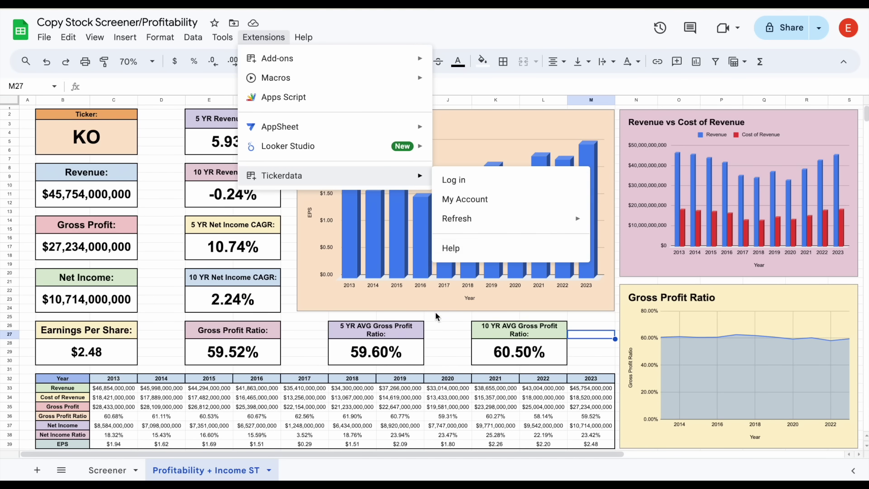
click(448, 327)
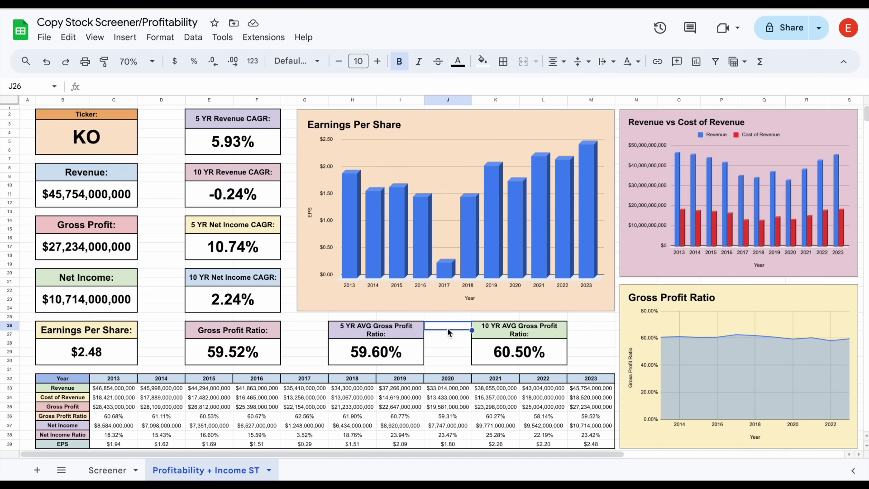